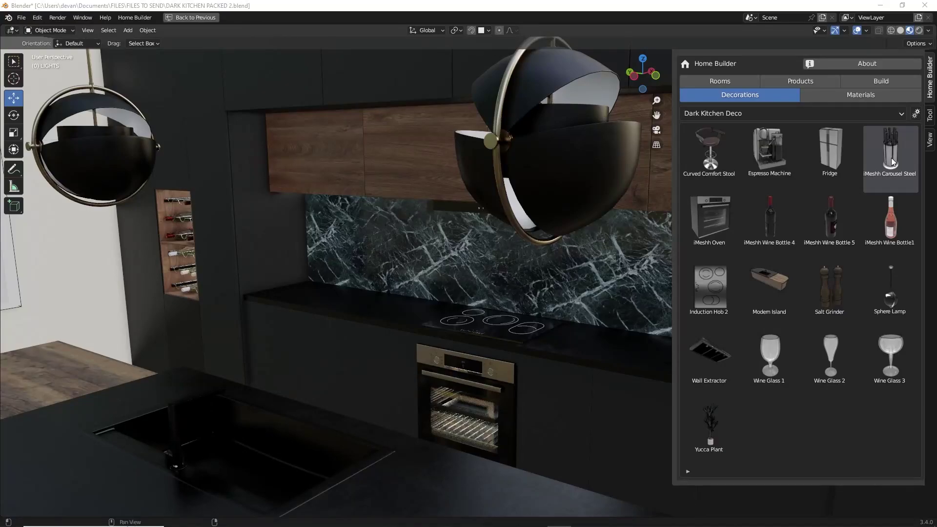
- Place the iMeshh Carousel Steel and the Salt Grinder from the Dark Kitchen Deco library on the back counter near the hob
left_click(891, 159)
left_click(313, 288)
left_click(830, 294)
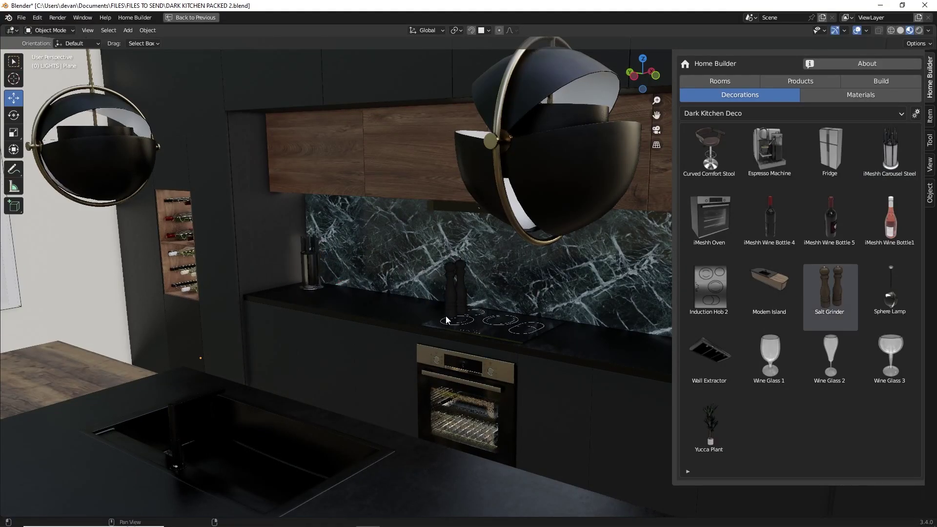
left_click(452, 306)
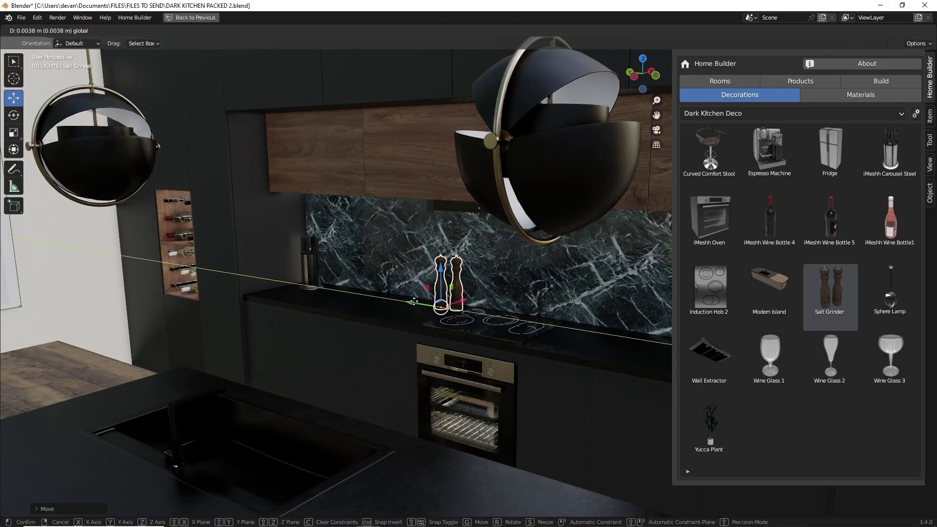
- Place Wine Glass 1 and Wine Glass 2 side by side on the island's black countertop
scroll(454, 306, "down", 8)
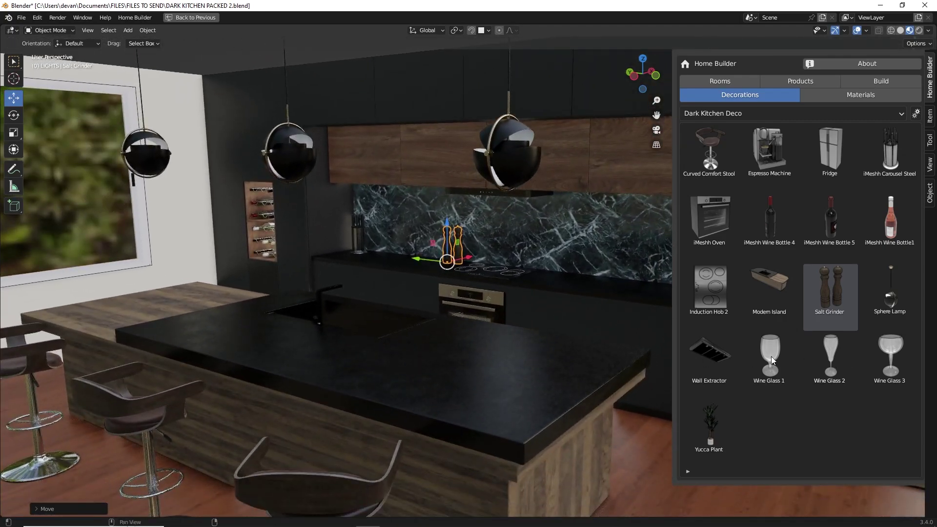
left_click(770, 356)
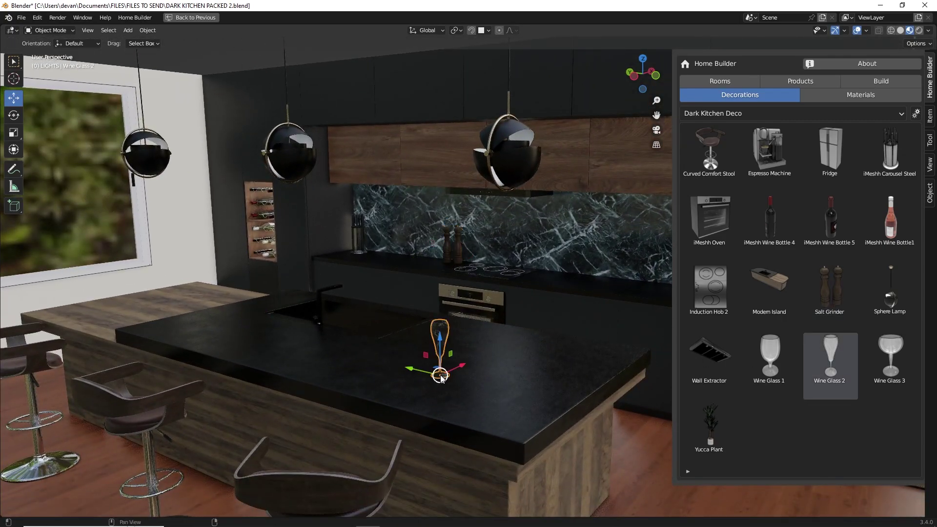
left_click(493, 358)
- Place another Wine Glass 1 and Wine Glass 2 on the island's wooden table extension
middle_click_drag(493, 358, 676, 352)
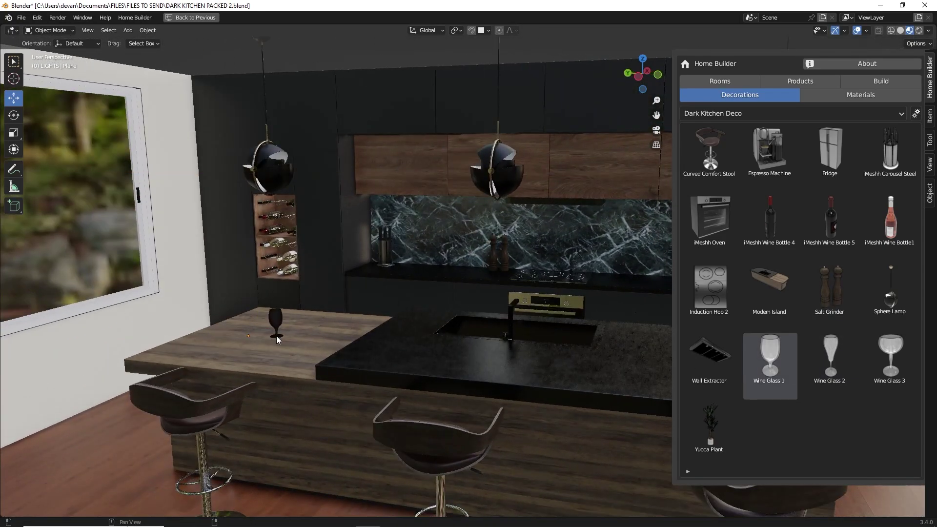
left_click(255, 324)
left_click(829, 356)
left_click(278, 317)
- Place the Yucca Plant on the floor between the window wall and the wooden table extension
middle_click_drag(278, 317, 698, 288)
left_click(726, 401)
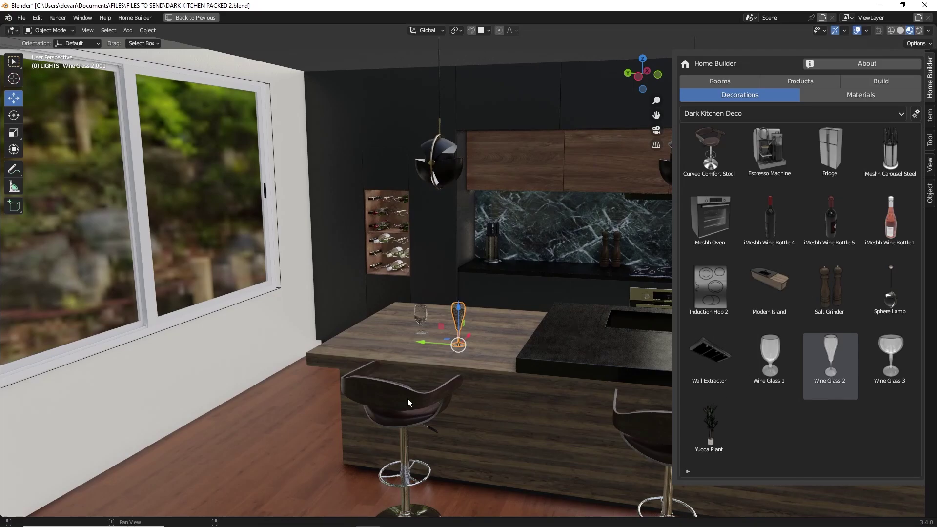
left_click(263, 413)
- Switch from the decorations to the Poliigon Wood Flooring category of the material library
middle_click_drag(267, 417, 401, 334)
left_click(836, 97)
left_click(752, 114)
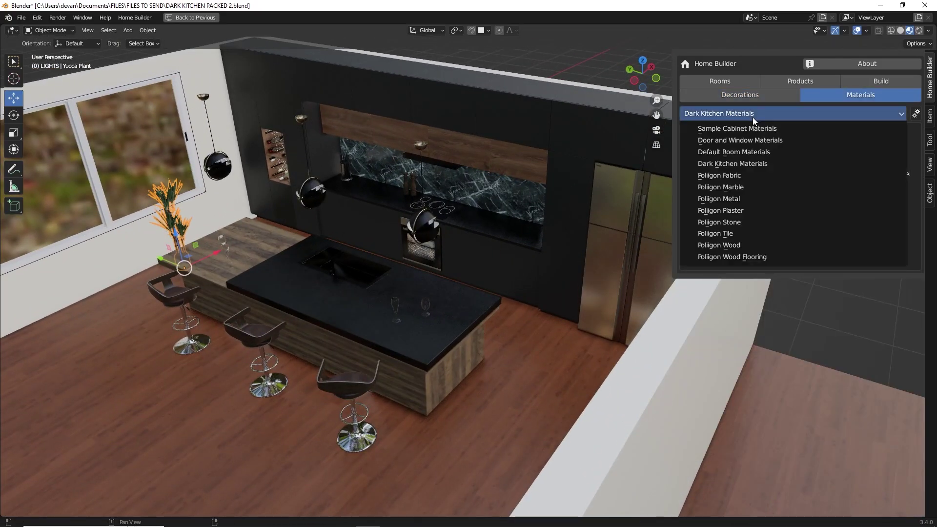
left_click(736, 258)
- Try the light ash and the dark ash wood flooring on the room's floor by overriding its material
left_click(710, 151)
left_click(619, 394)
left_click(621, 398)
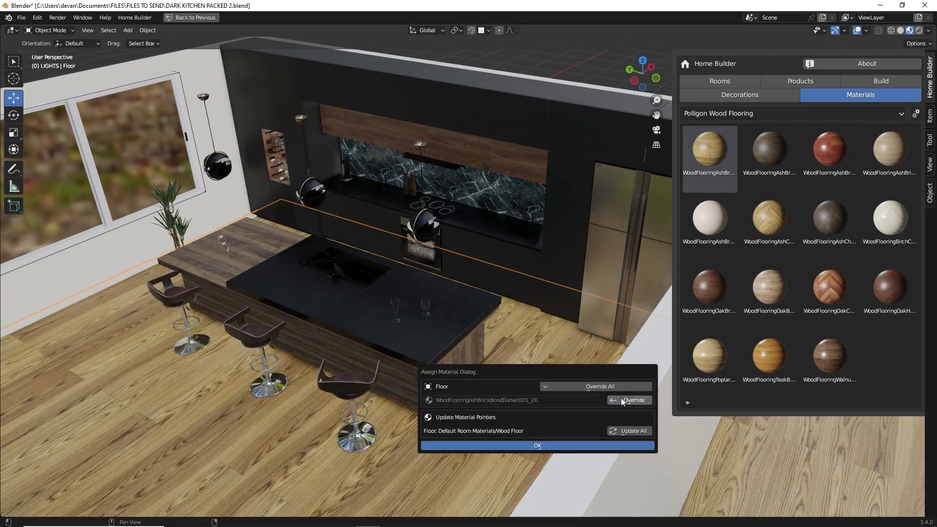
left_click(770, 151)
left_click(619, 386)
left_click(624, 399)
- Override the floor's material with the red ash wood flooring
left_click(829, 152)
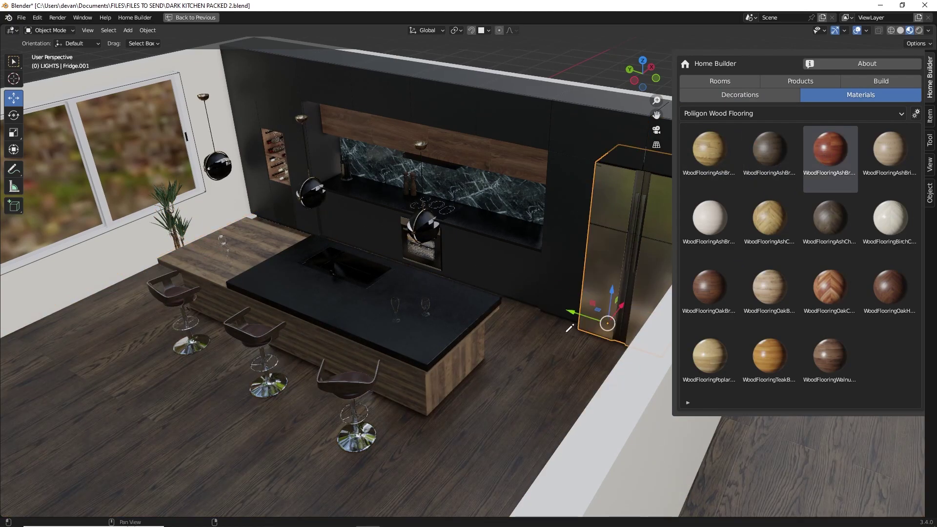
left_click(617, 385)
left_click(598, 406)
- Override the backsplash's KITCHEN WALL MATERIAL slot with the light grey ceramic subway tile from Poliigon Tile
middle_click_drag(523, 315, 475, 168)
scroll(475, 169, "up", 4)
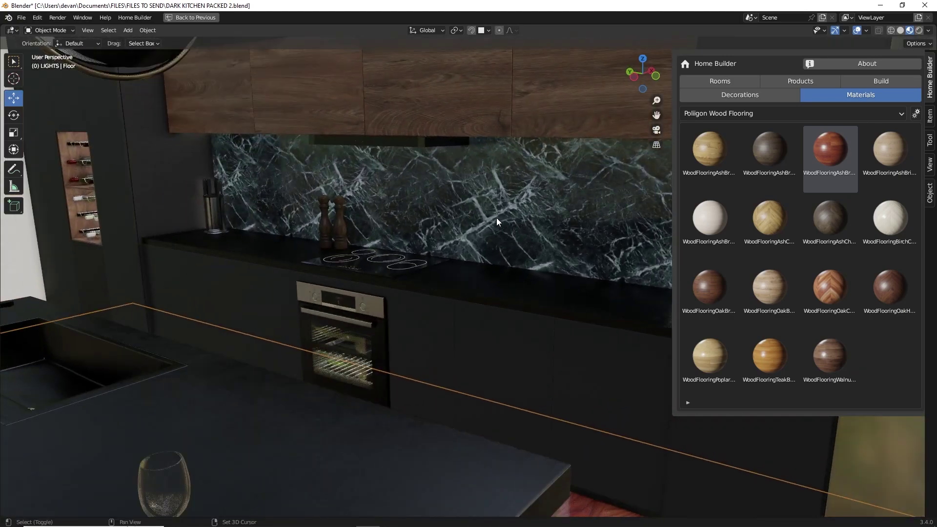
left_click(830, 113)
left_click(773, 235)
left_click(485, 207)
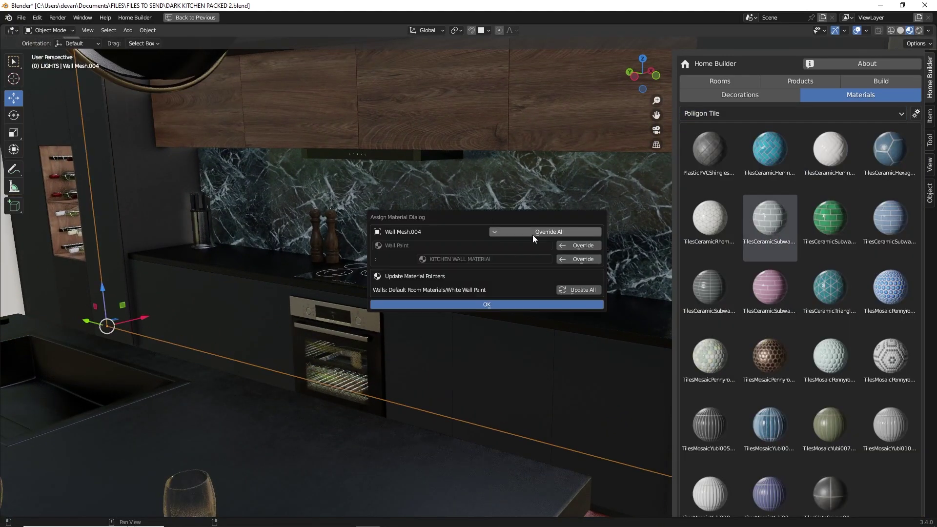
left_click(575, 253)
- Override the backsplash material with the stacked subway tile TilesCeramicSubwayStacked002_2K
left_click(710, 292)
left_click(485, 206)
left_click(566, 253)
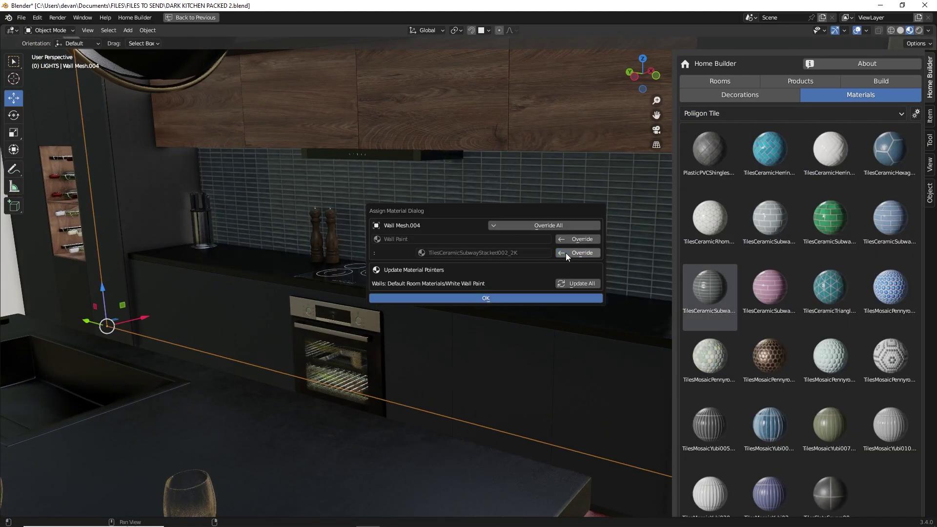
middle_click_drag(566, 252, 534, 244)
left_click(829, 492)
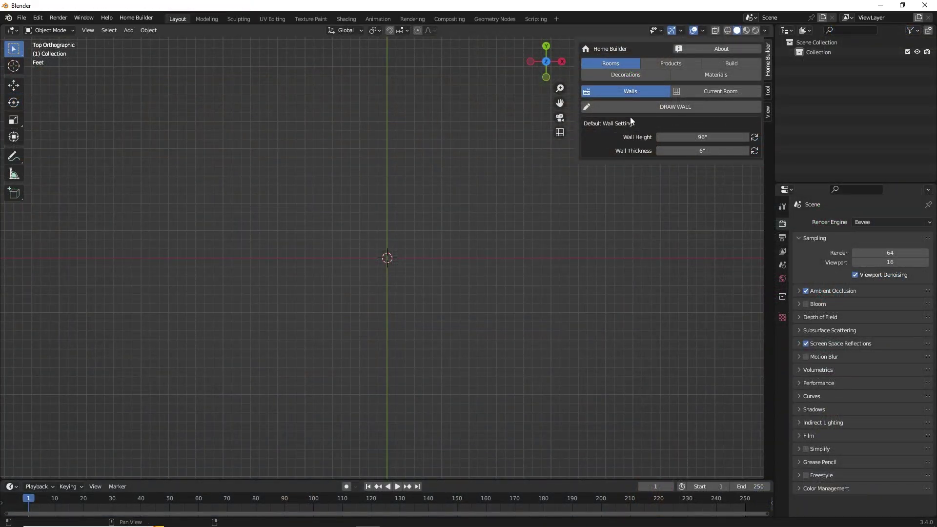
- Create a new decoration library category named My Objects and make it the active category
left_click(709, 49)
left_click(628, 75)
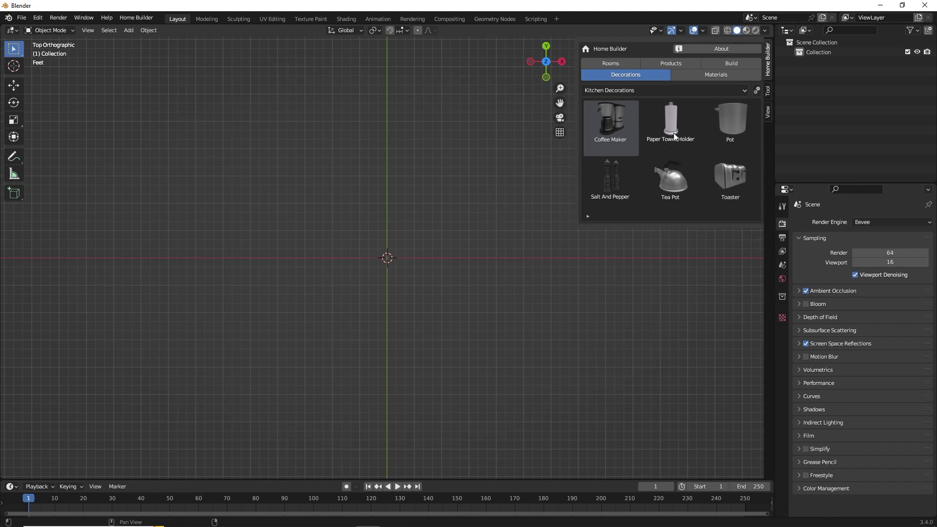
left_click(757, 90)
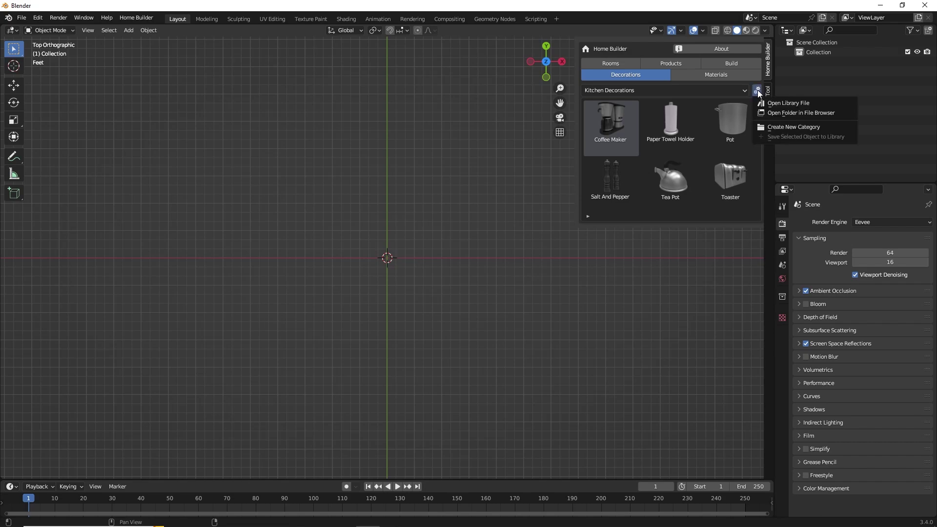
left_click(778, 127)
type("M")
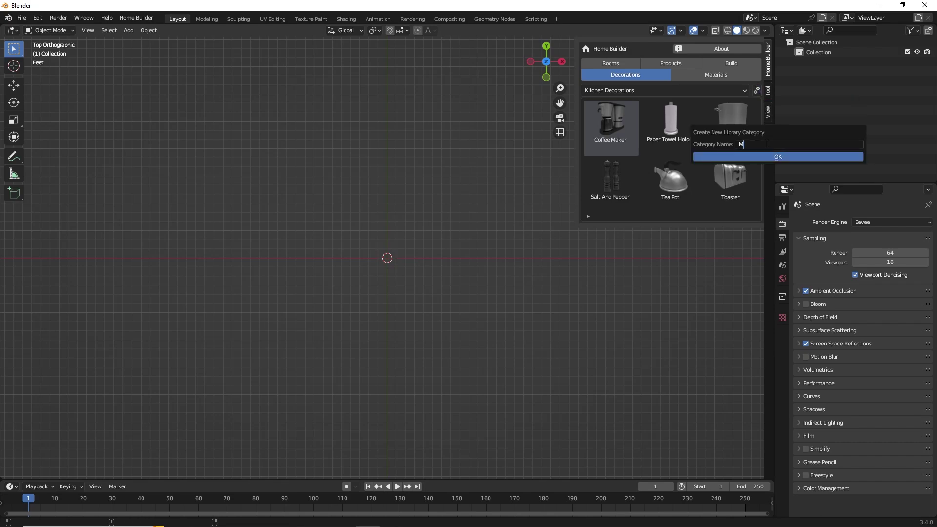
type("y Objects")
left_click(732, 157)
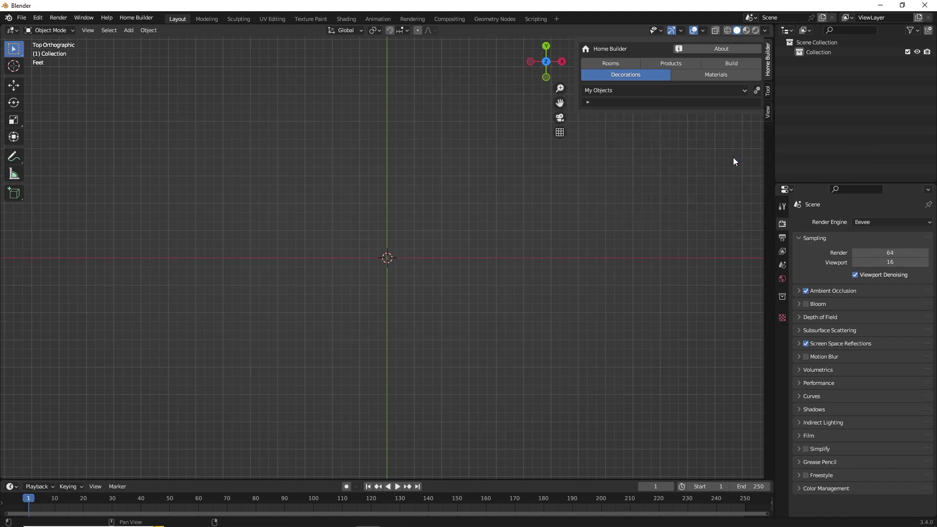
left_click(631, 91)
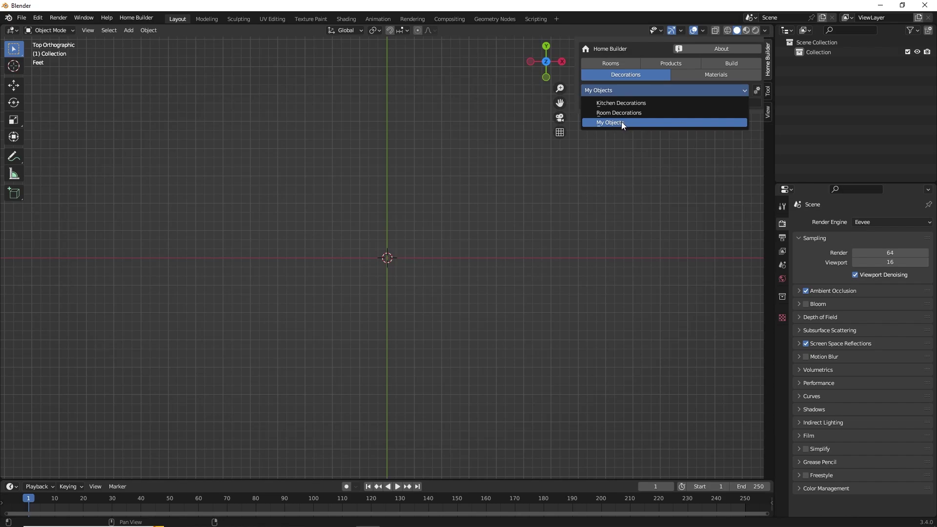
left_click(622, 120)
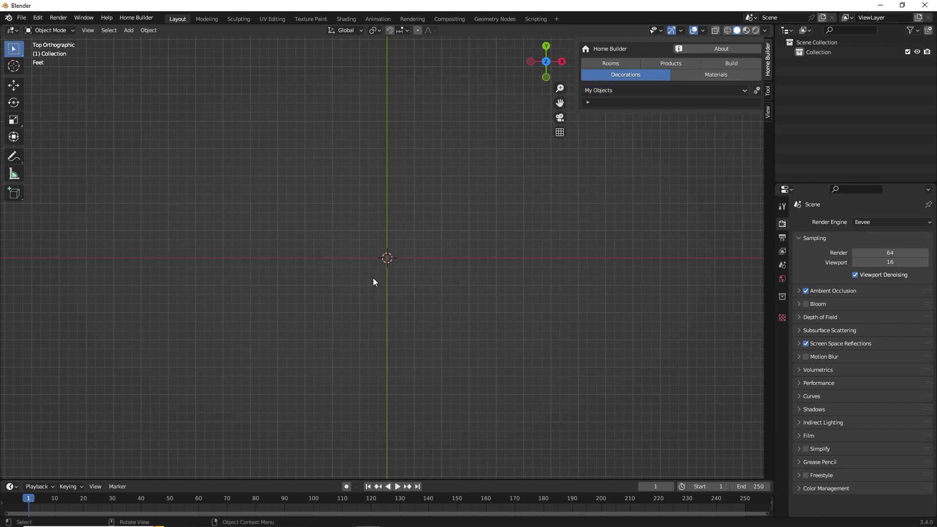
- Add a Monkey mesh at the centre of the empty scene
key("shift+a")
mouse_move(379, 267)
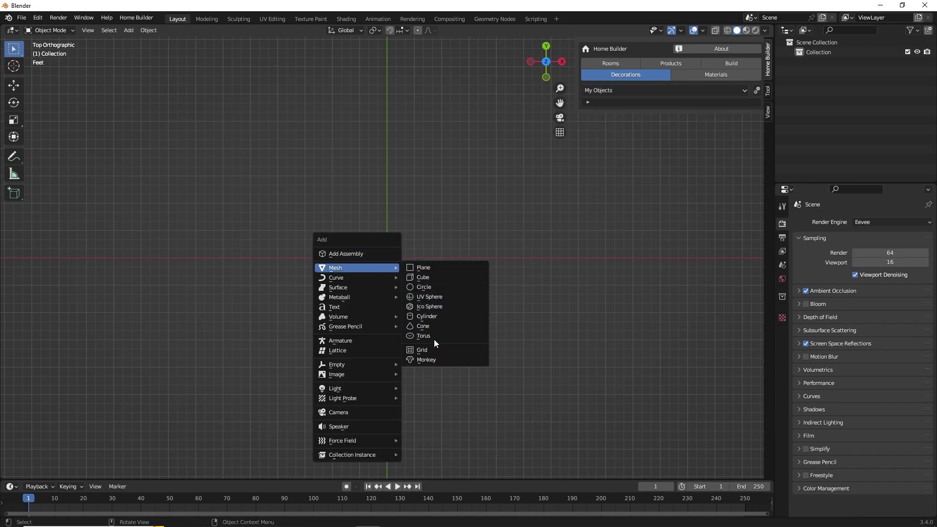
left_click(433, 360)
middle_click_drag(341, 323, 387, 237)
scroll(388, 243, "up", 3)
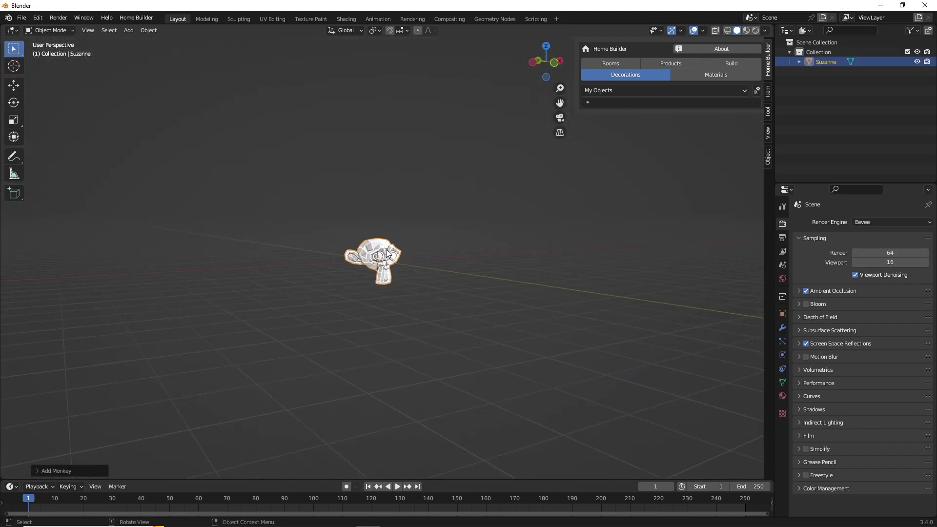
scroll(394, 264, "up", 3)
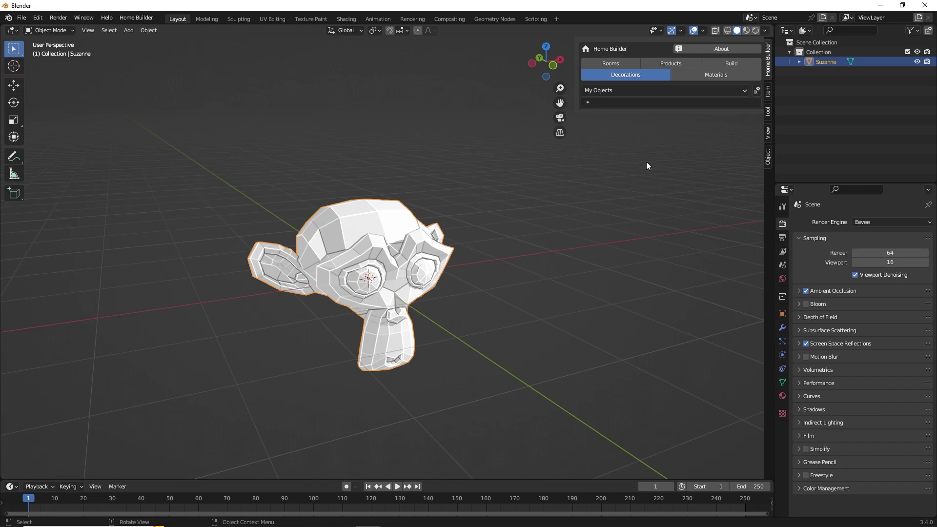
- Save the selected monkey object to the My Objects decoration library
left_click(757, 90)
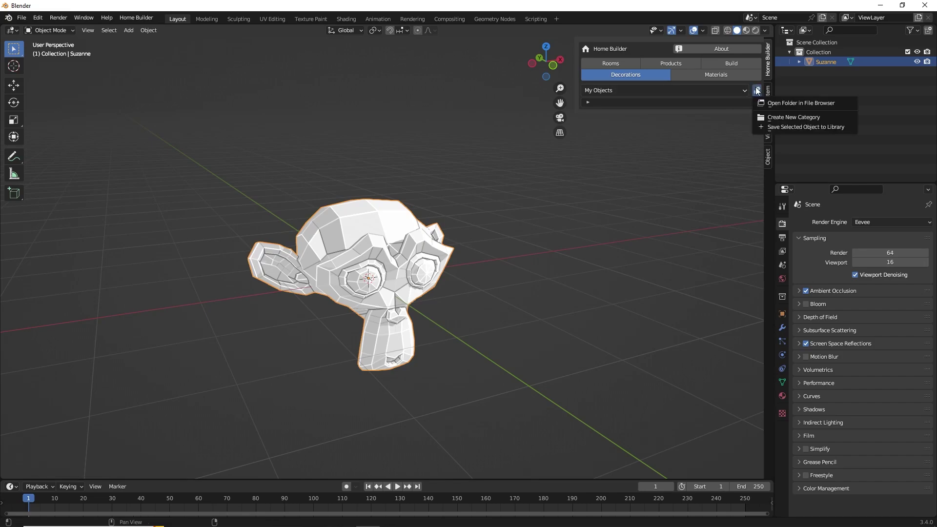
left_click(781, 127)
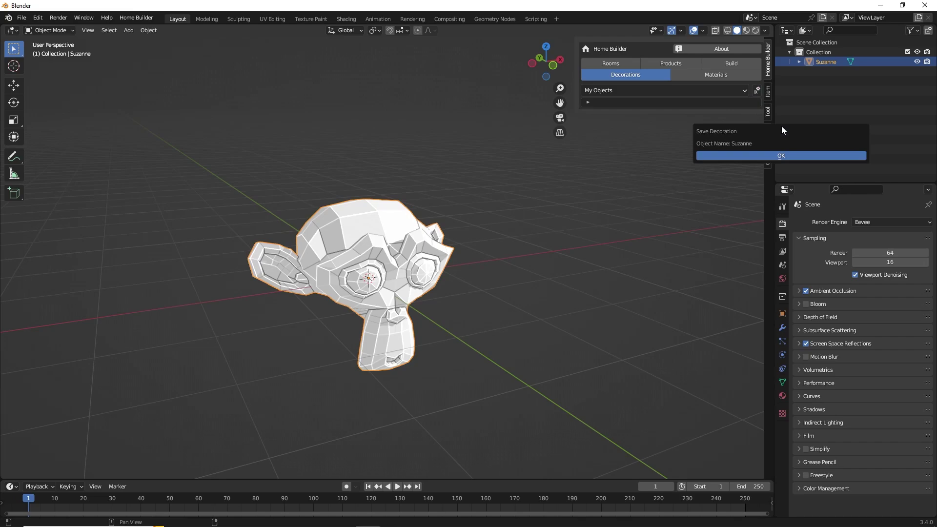
left_click(751, 155)
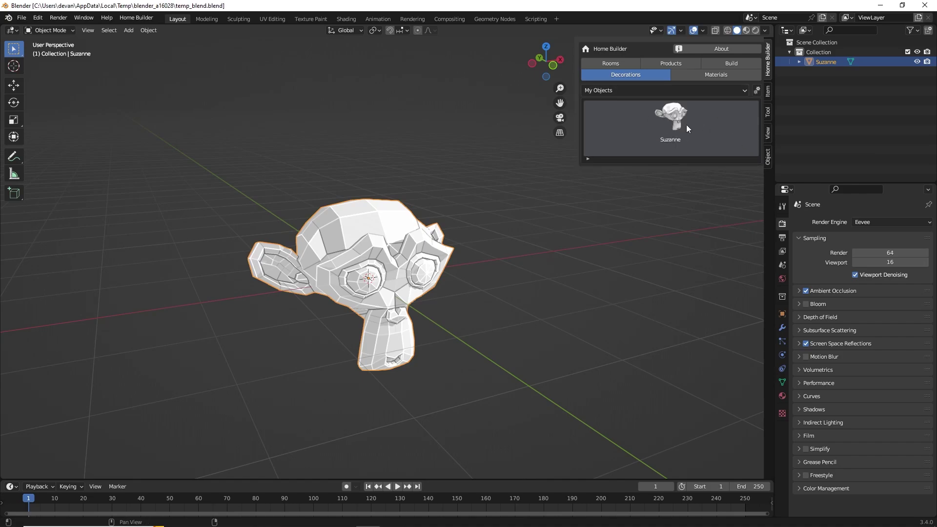
- Place a copy of the saved Suzanne decoration from My Objects beside the original monkey
scroll(605, 257, "down", 2)
middle_click_drag(605, 257, 585, 249, "shift")
left_click(670, 124)
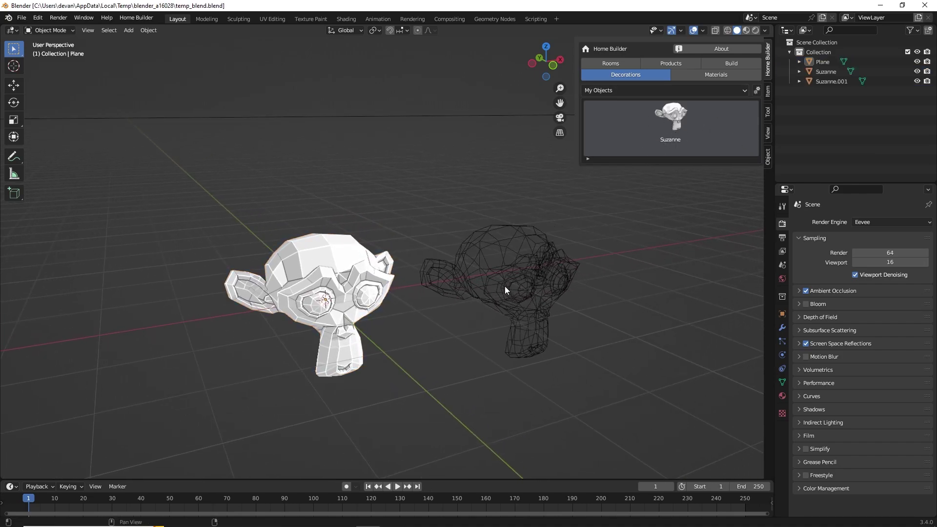
left_click(491, 274)
- Save the placed monkey copy to the My Objects library as a second decoration, keeping Use Autosave enabled
middle_click_drag(492, 274, 400, 264)
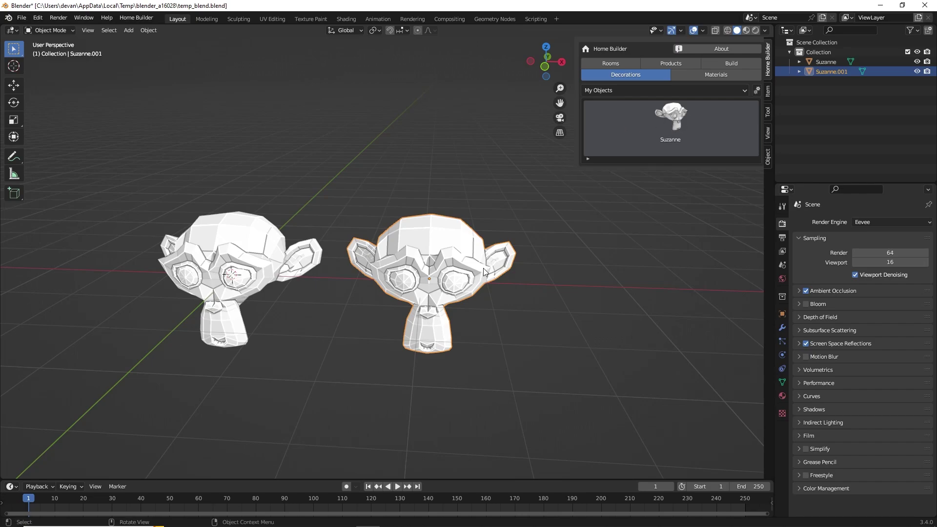
middle_click_drag(478, 294, 463, 308)
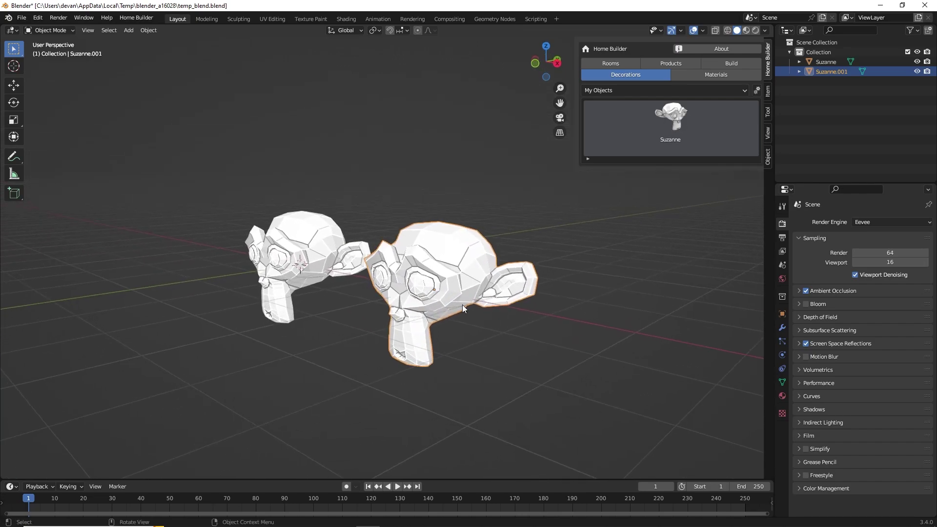
scroll(463, 309, "up", 3)
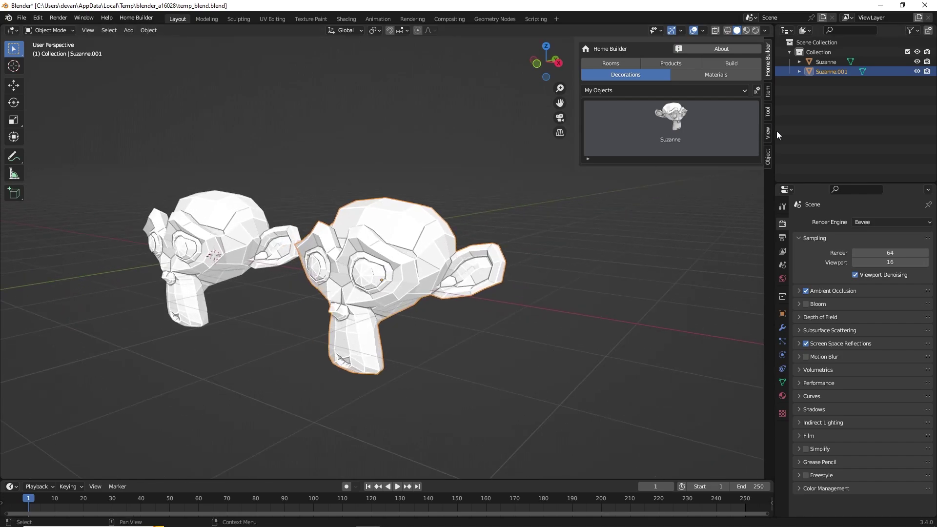
left_click(757, 90)
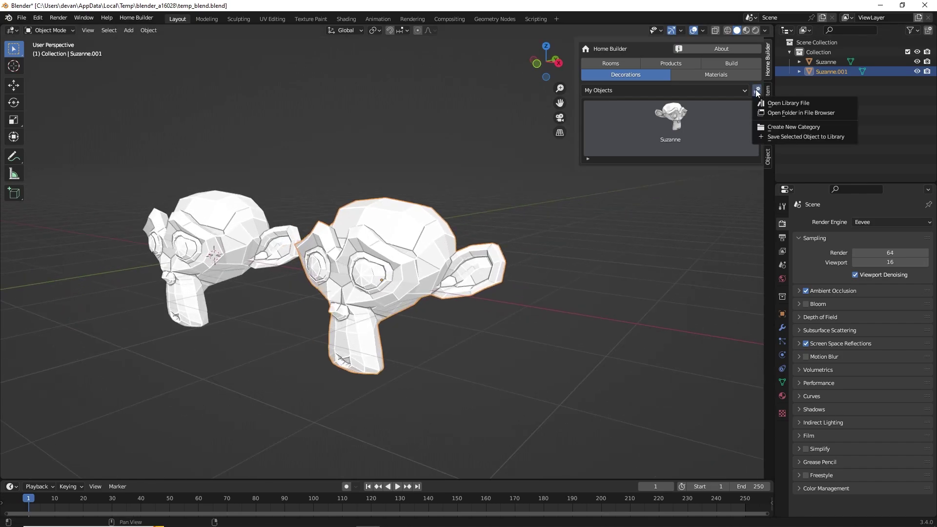
left_click(776, 136)
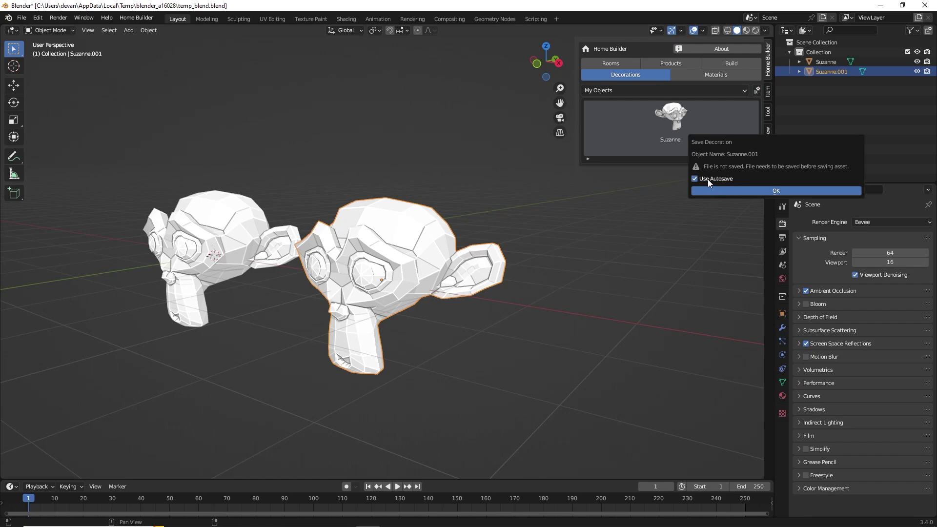
left_click(750, 191)
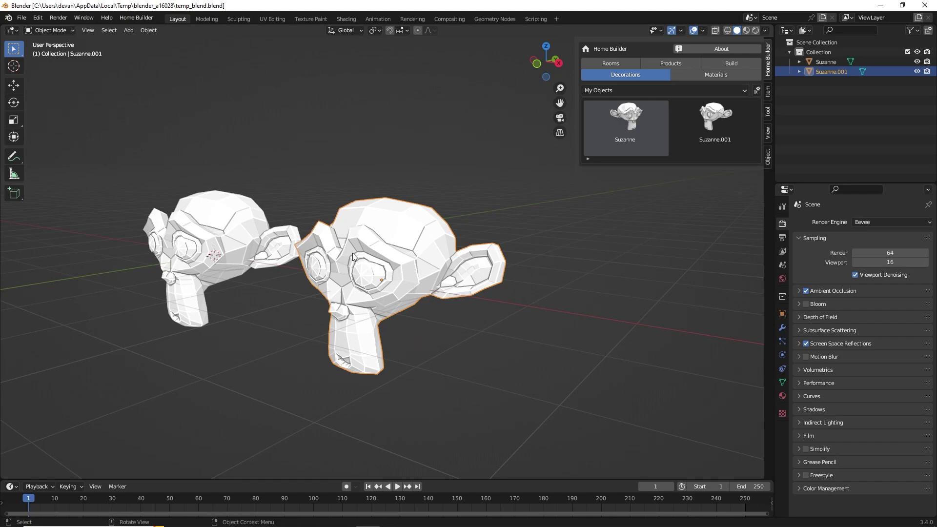
- Add a Plain Axes empty at the scene origin
middle_click_drag(380, 268, 341, 287)
key("shift+a")
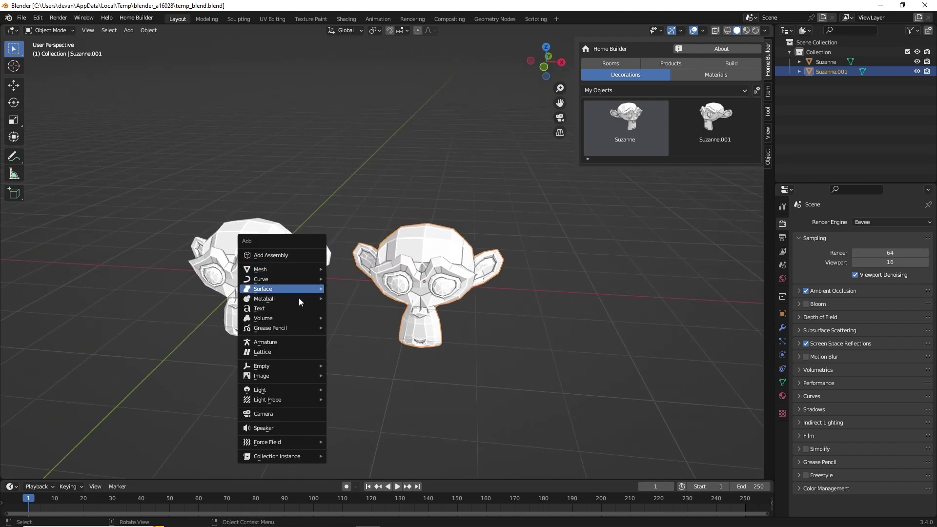
mouse_move(301, 321)
mouse_move(297, 365)
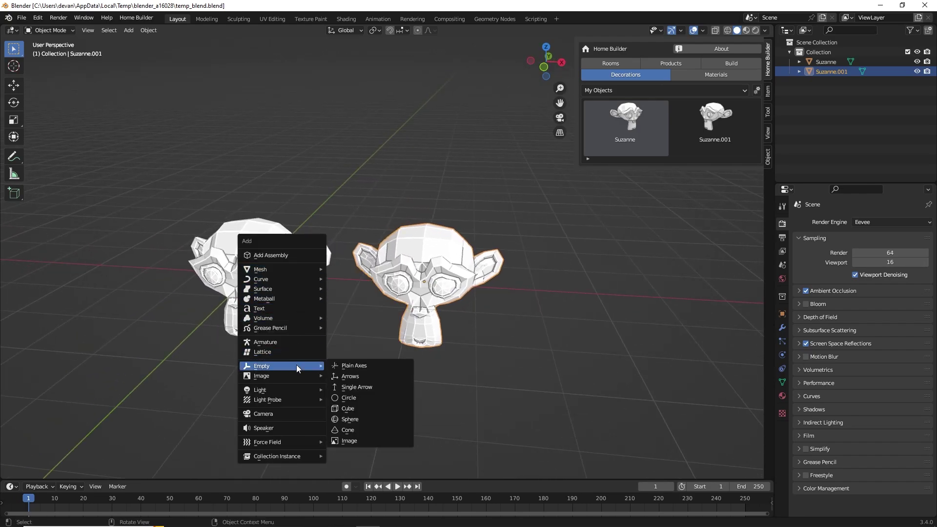
left_click(351, 366)
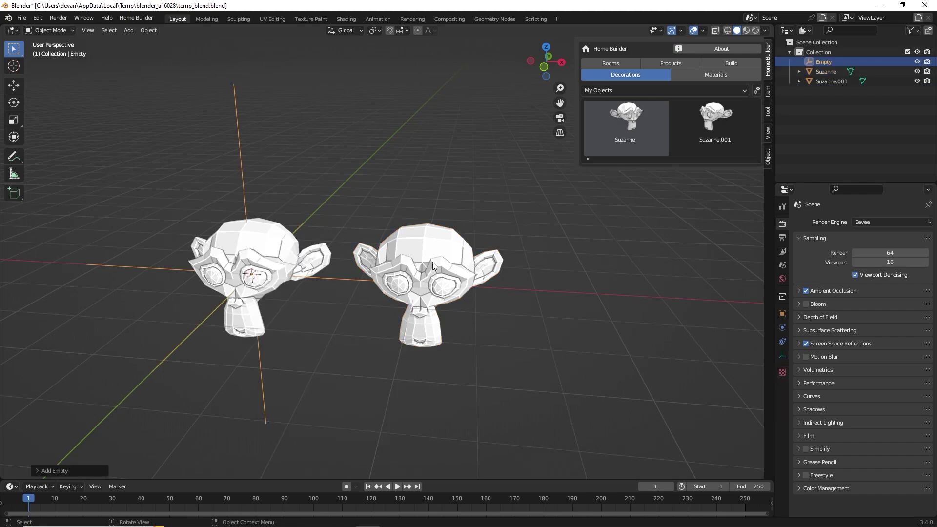
- Parent both Suzanne objects to the empty and expand its hierarchy in the scene outliner
left_click(824, 70)
left_click(825, 82)
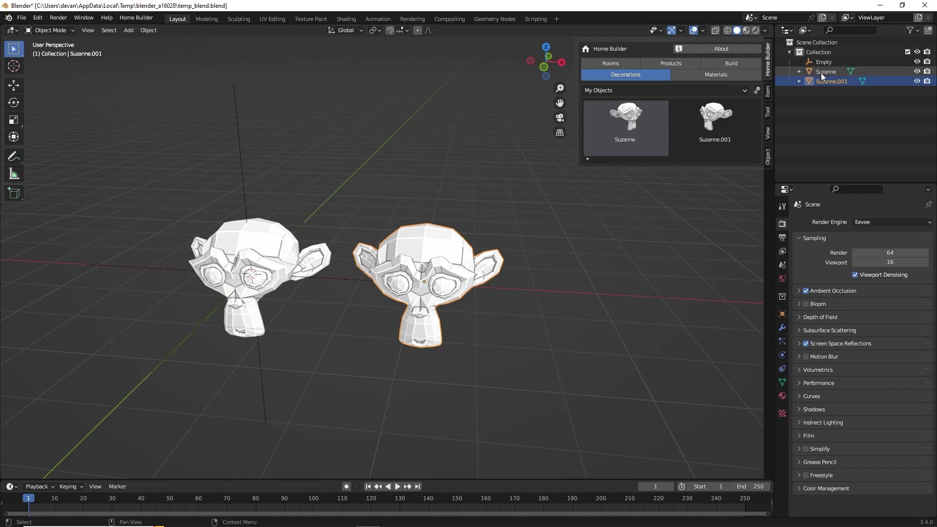
left_click_drag(821, 72, 815, 60)
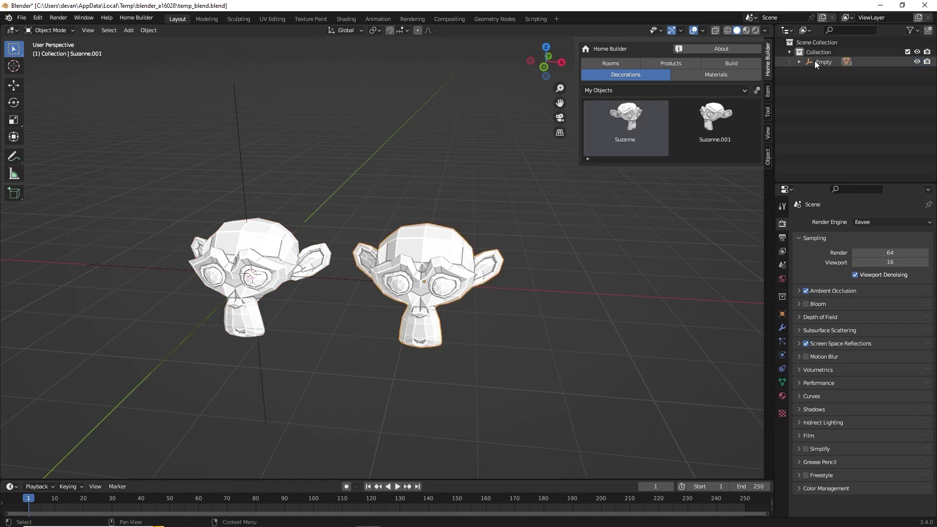
left_click(798, 62)
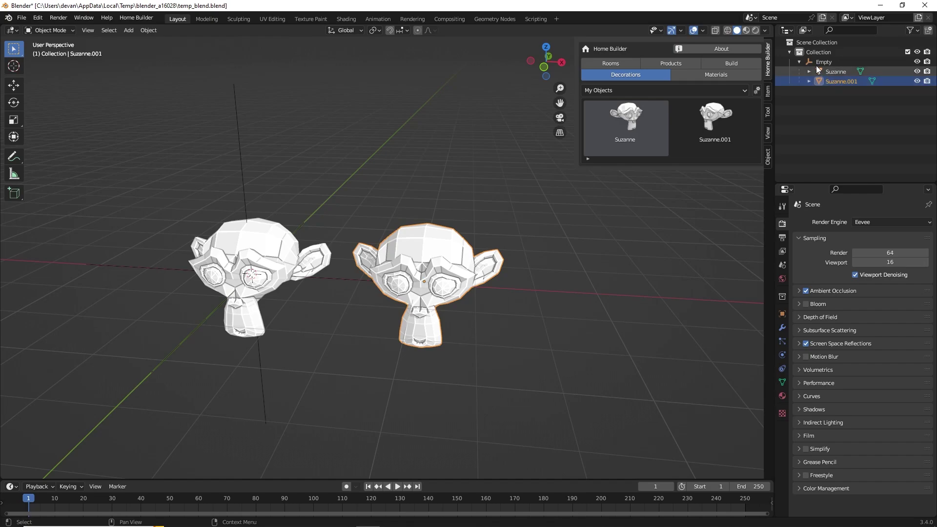
- Rename the parent empty as Two Suzannes
left_click(828, 63)
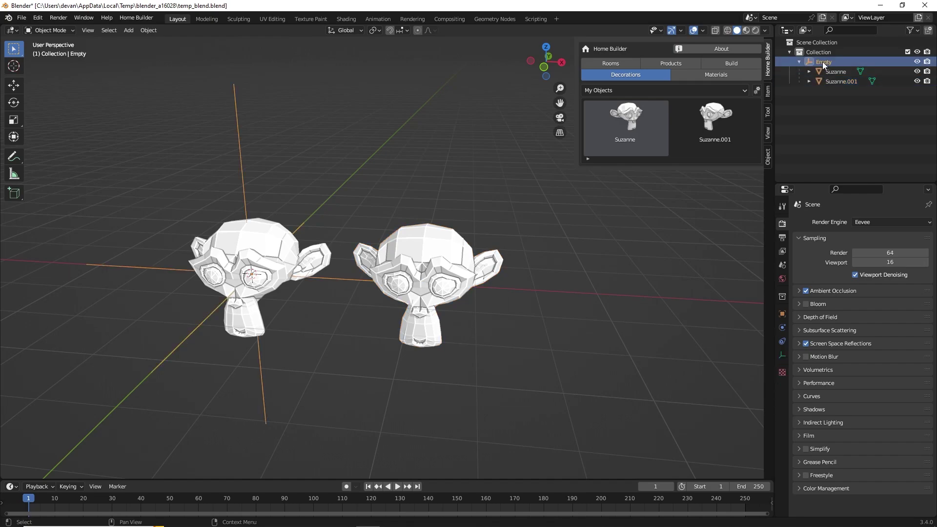
double_click(820, 61)
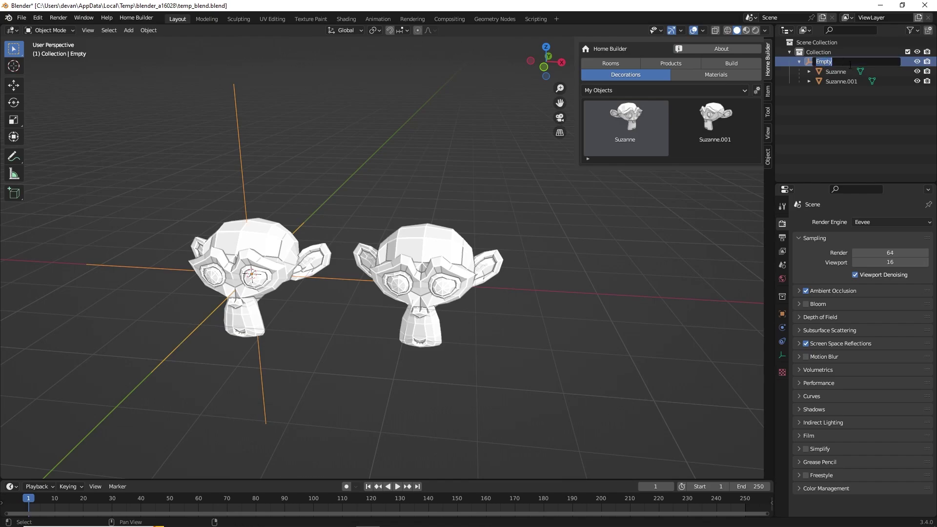
type("Two Suzannes")
key("Return")
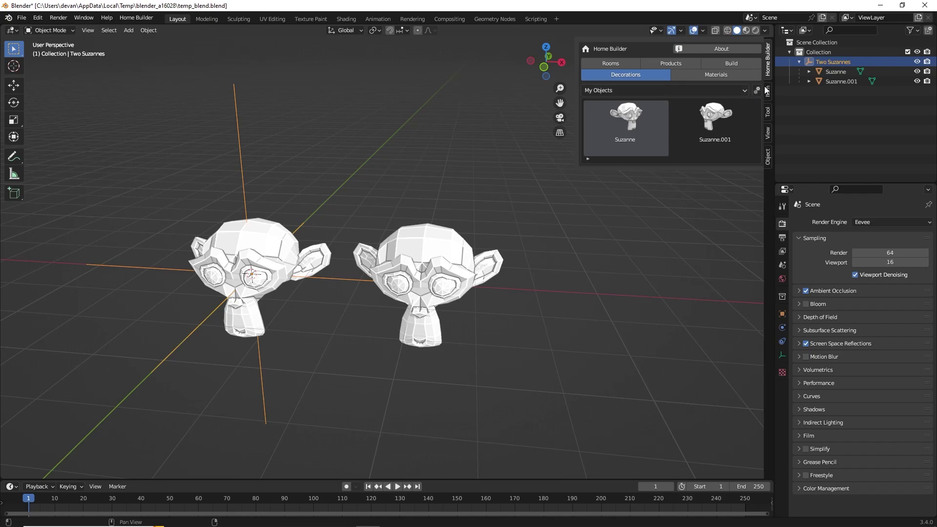
- Save the Two Suzannes empty to the My Objects library with Include Child Objects enabled, keeping Use Autosave on
left_click(757, 91)
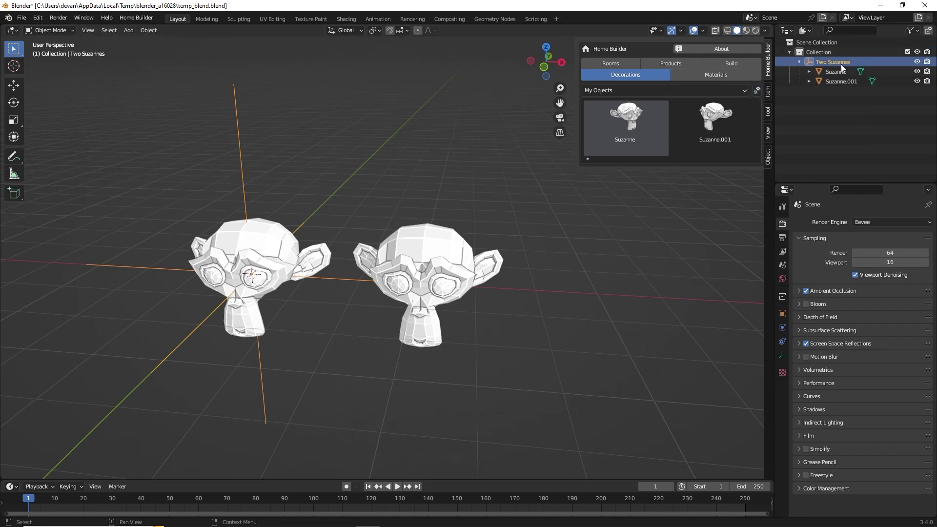
left_click(758, 91)
left_click(795, 138)
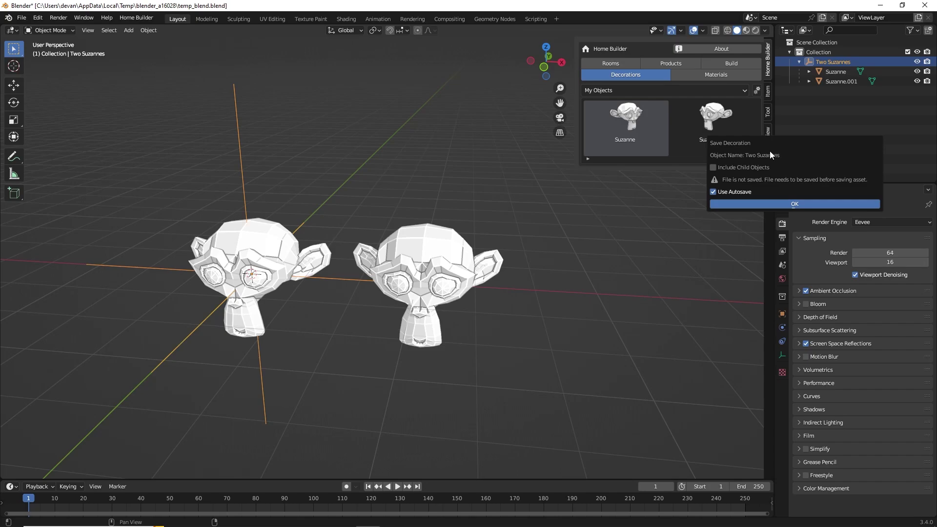
left_click(715, 166)
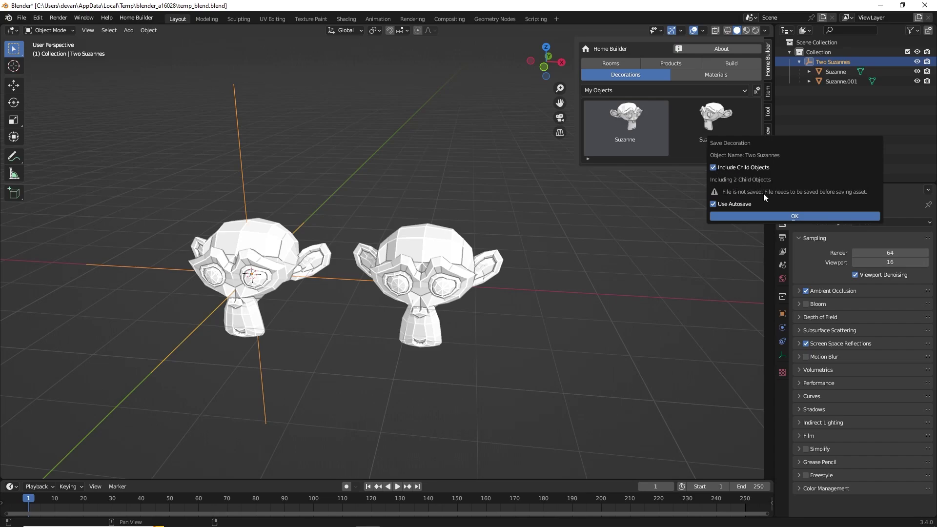
left_click(752, 216)
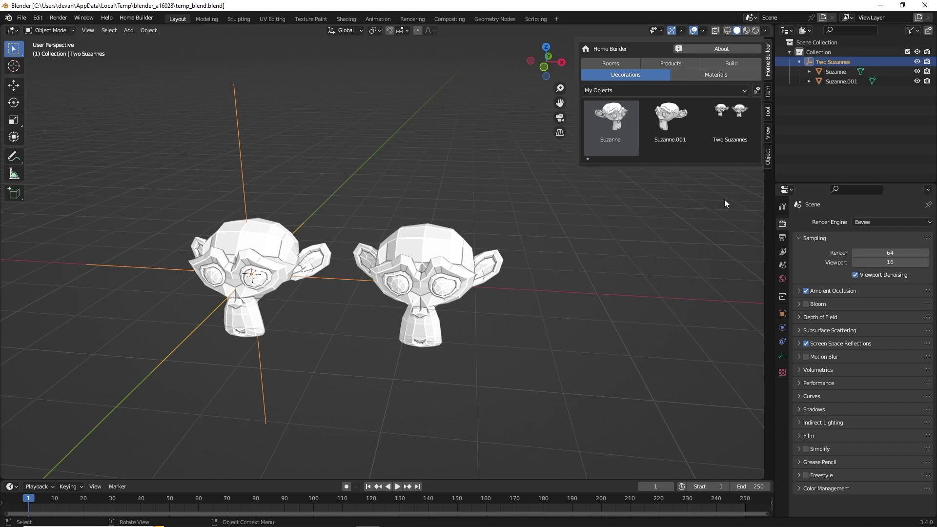
- Place a copy of the saved Two Suzannes decoration in front of the original pair of monkeys
scroll(724, 199, "down", 4)
left_click(733, 125)
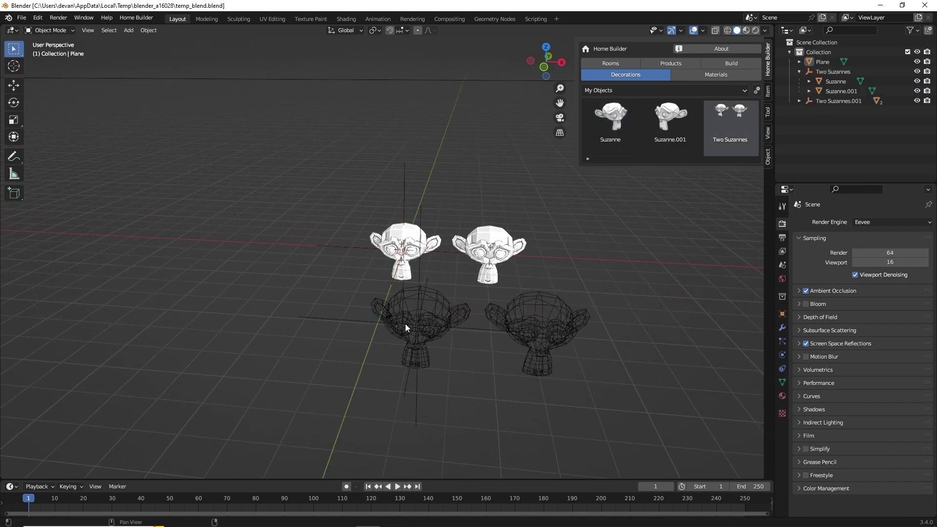
left_click(405, 323)
left_click(710, 140)
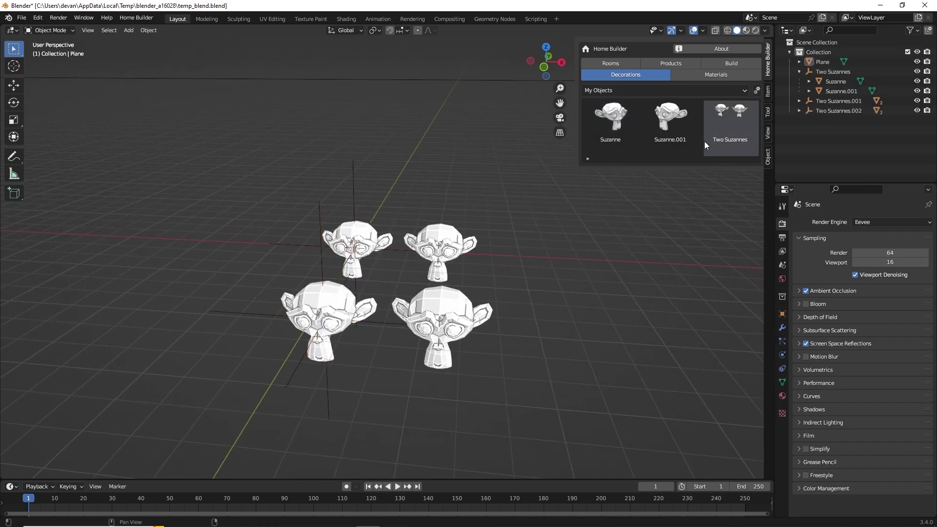
left_click(600, 280)
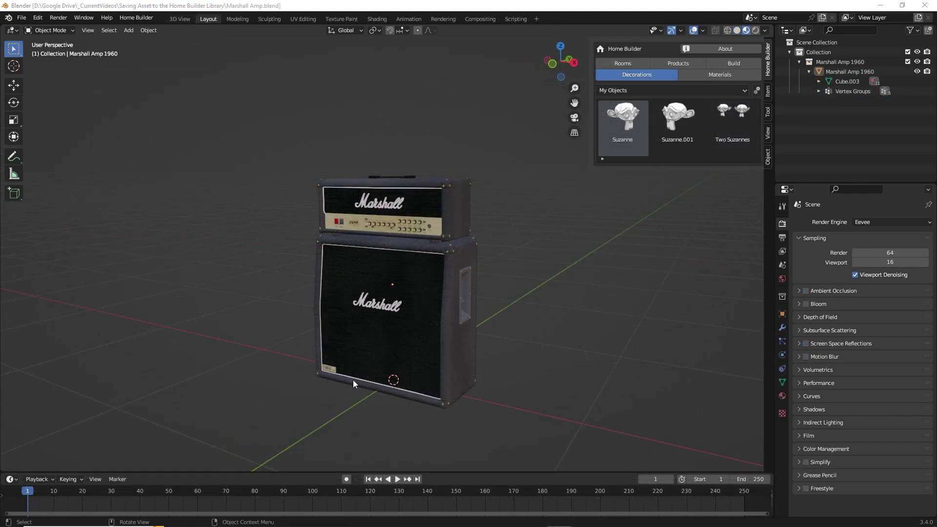
- Select the Marshall amp in the Marshall Amp file and examine its model and origin point from several angles
left_click(412, 289)
middle_click_drag(389, 278, 448, 357)
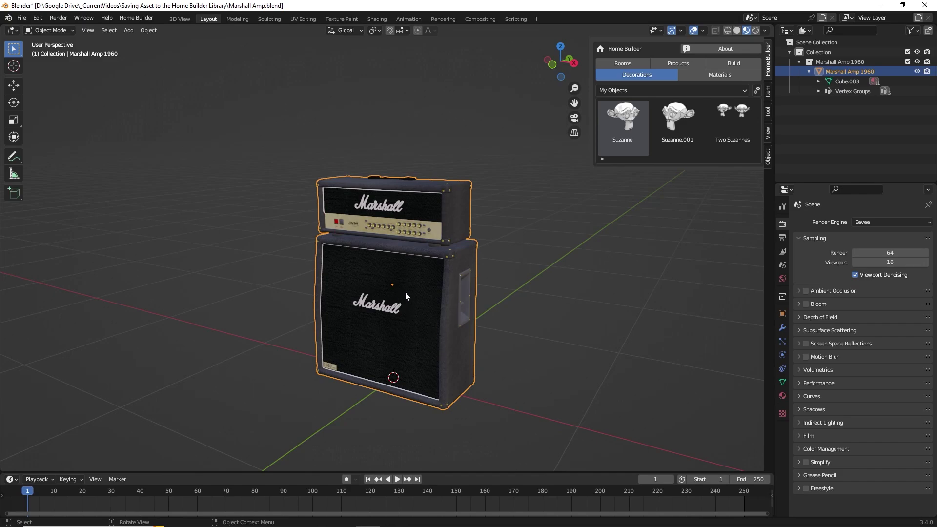
middle_click_drag(438, 363, 432, 380)
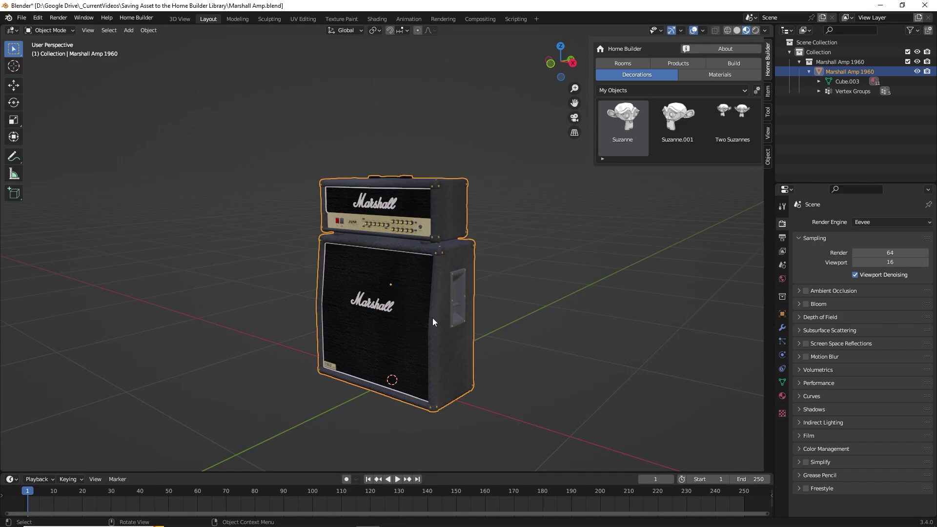
scroll(397, 293, "up", 3)
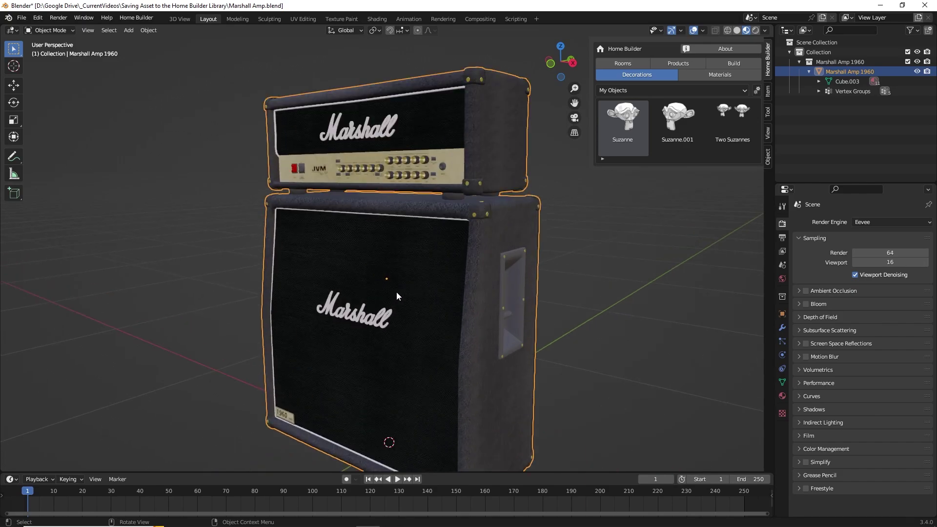
mouse_move(447, 320)
middle_mouse_down()
mouse_move(388, 311)
mouse_move(504, 323)
mouse_move(485, 332)
mouse_move(392, 332)
mouse_move(441, 317)
middle_mouse_up()
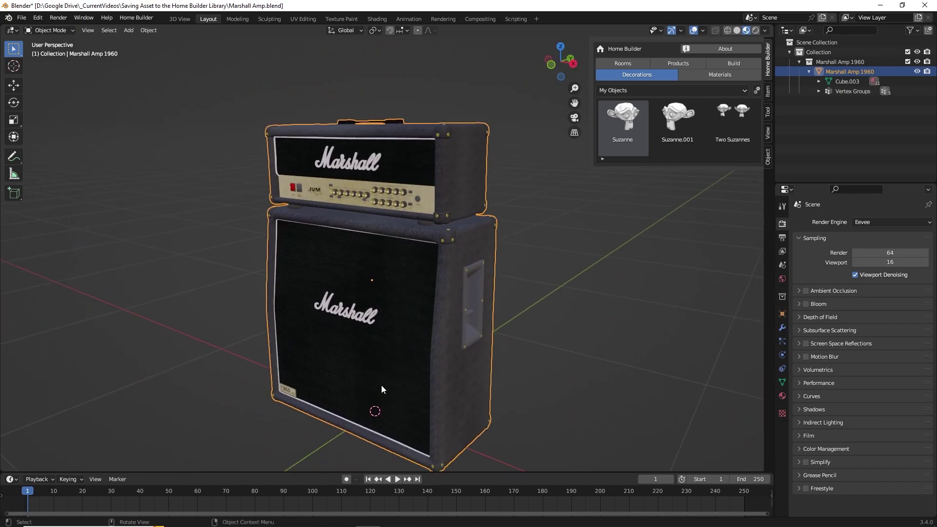
middle_click_drag(370, 282, 371, 231, "shift")
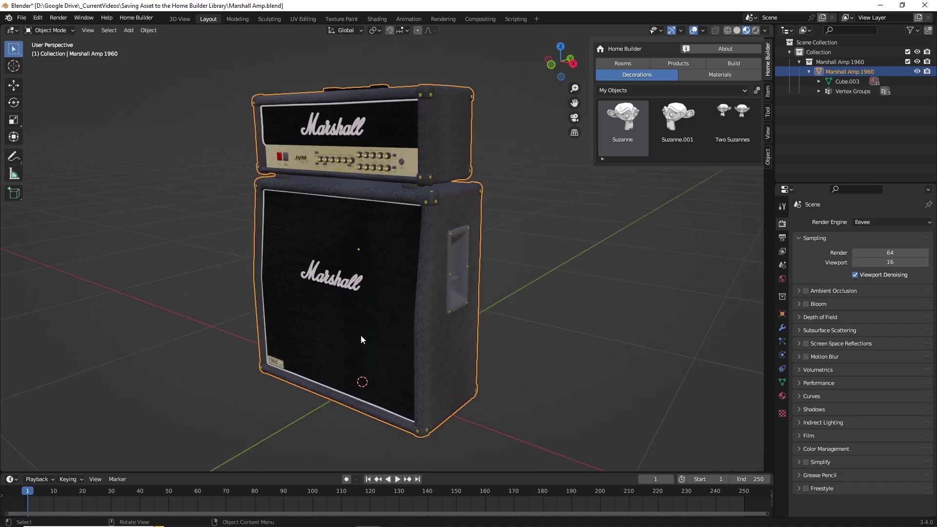
middle_click_drag(385, 300, 385, 342)
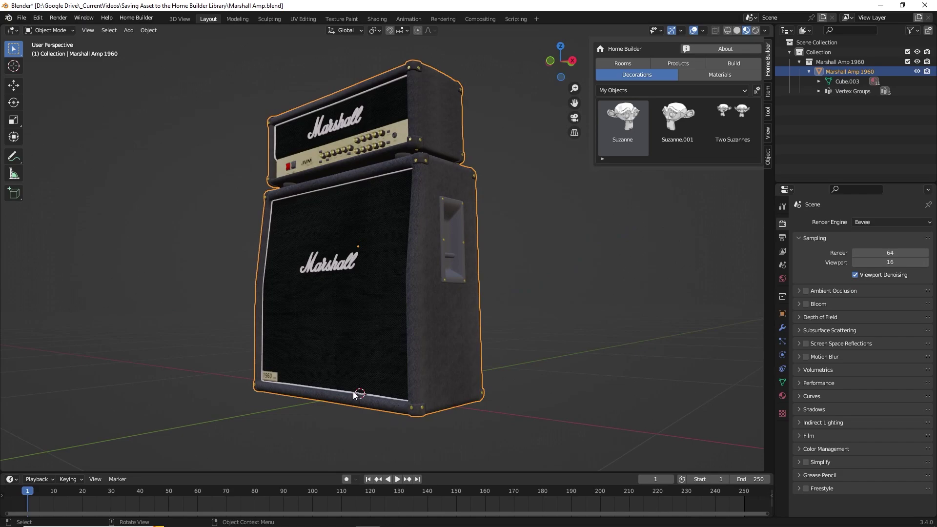
mouse_move(395, 379)
middle_mouse_down()
mouse_move(411, 375)
mouse_move(392, 396)
mouse_move(417, 393)
mouse_move(398, 396)
middle_mouse_up()
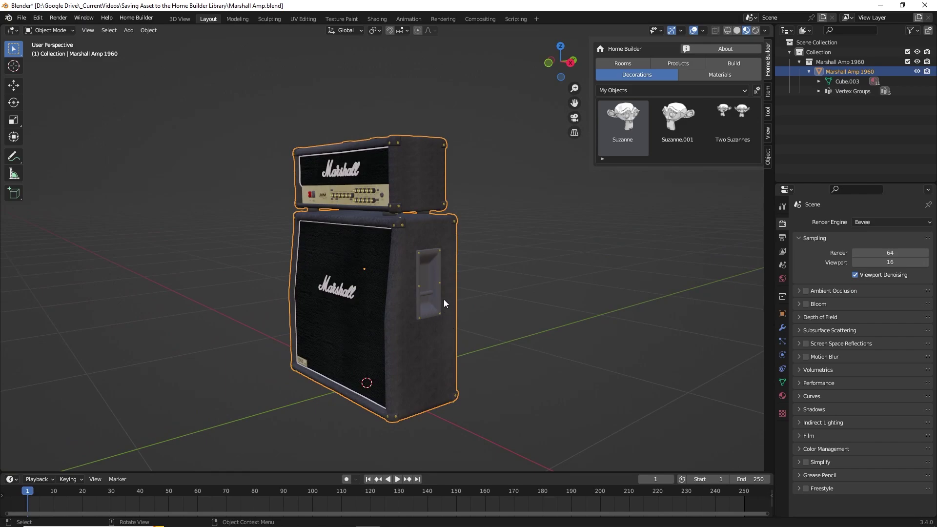
- In Edit Mode, raise the amp's entire mesh about 0.558 m along Z to bring its base near the origin point
key("Tab")
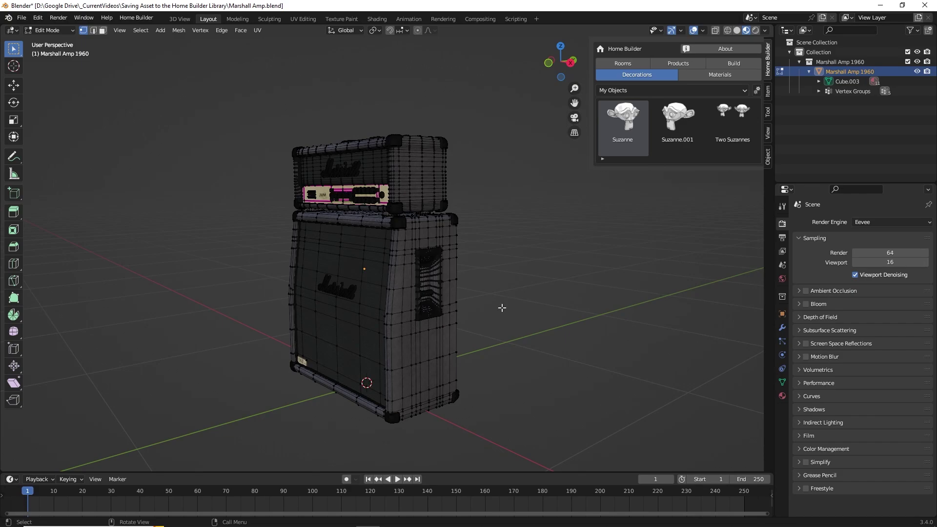
key("KP_1")
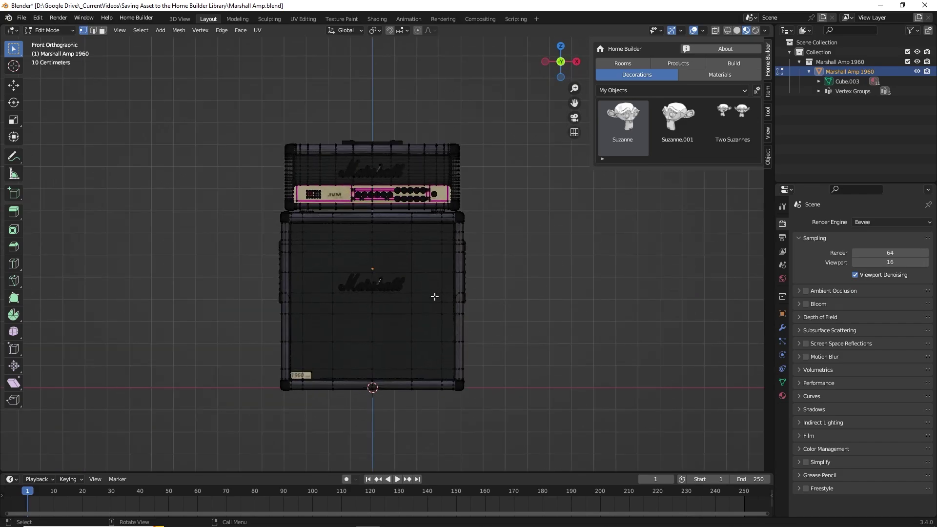
key("a")
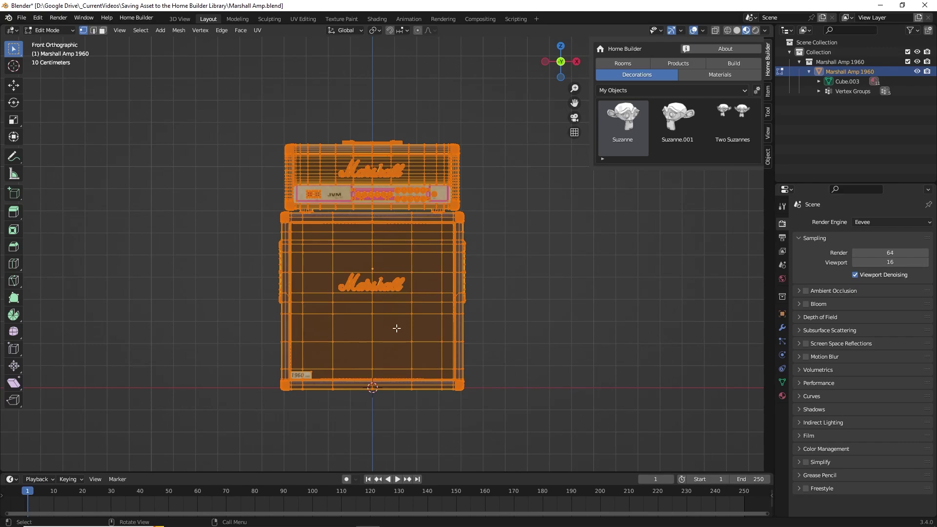
scroll(376, 345, "up", 2)
key("g")
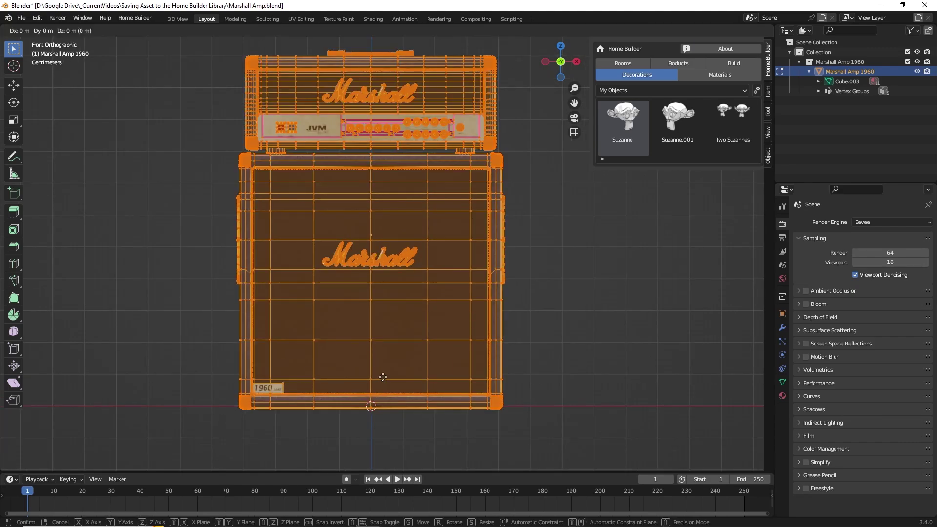
key("z")
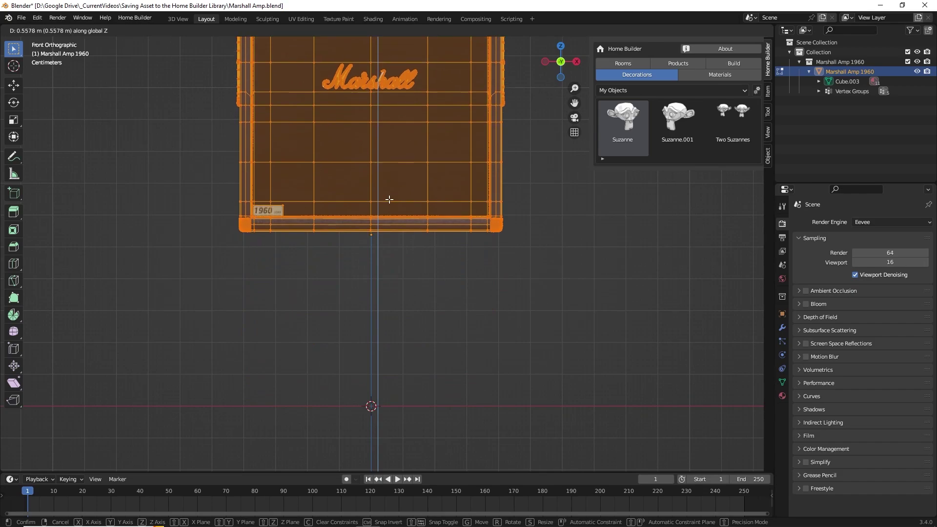
left_click(389, 199)
- Fine-tune the mesh by about -0.011 m along Z to align the amp's base with its origin, and return to Object Mode
scroll(373, 234, "up", 5)
key("g")
key("z")
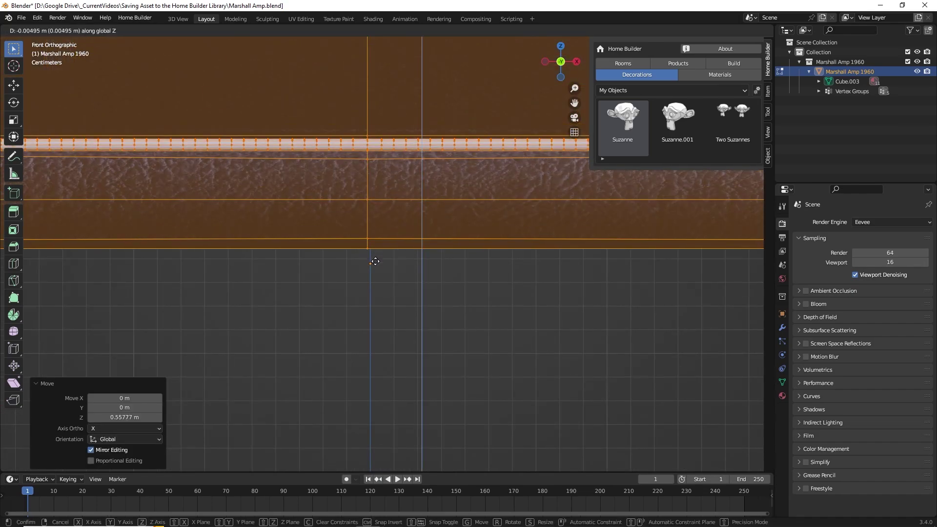
left_click(377, 268)
scroll(378, 268, "down", 2)
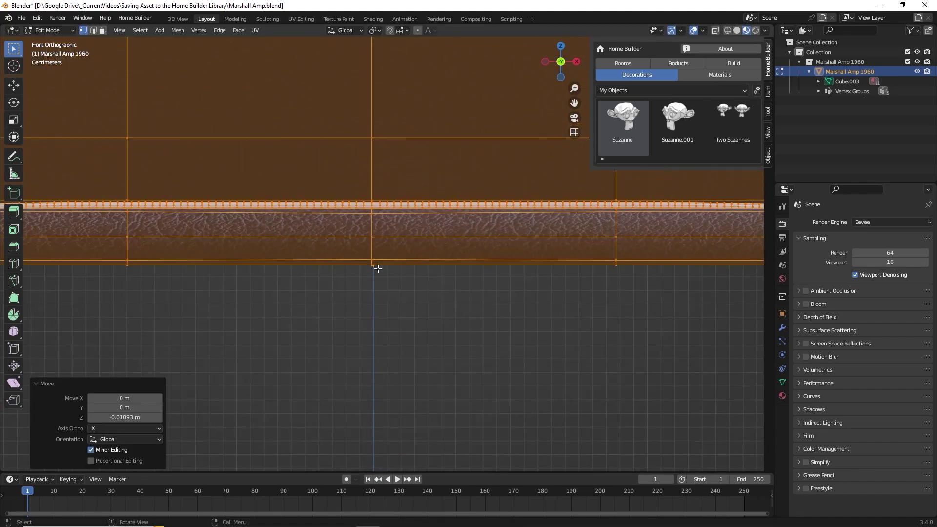
scroll(378, 268, "down", 5)
middle_click_drag(403, 284, 424, 276)
key("Tab")
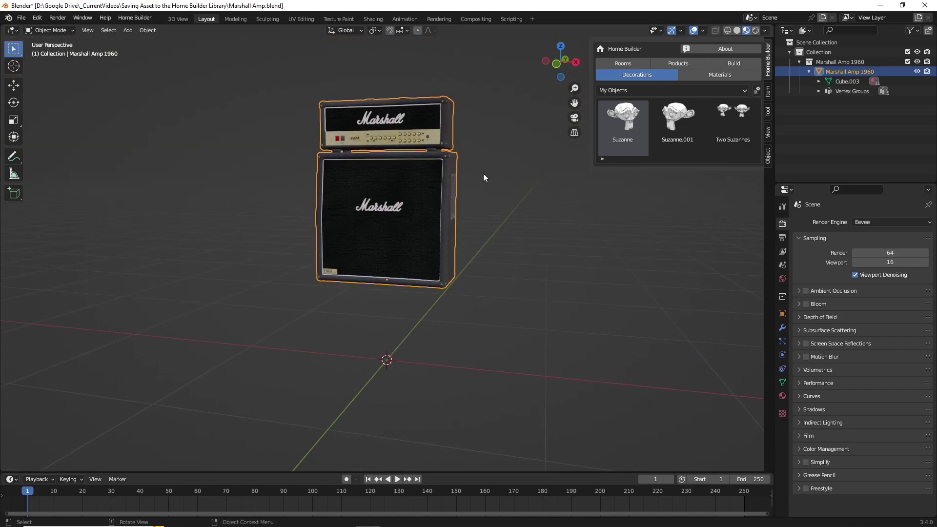
- Set the amp's Z location to 0 m so that it stands on the ground plane
left_click(770, 91)
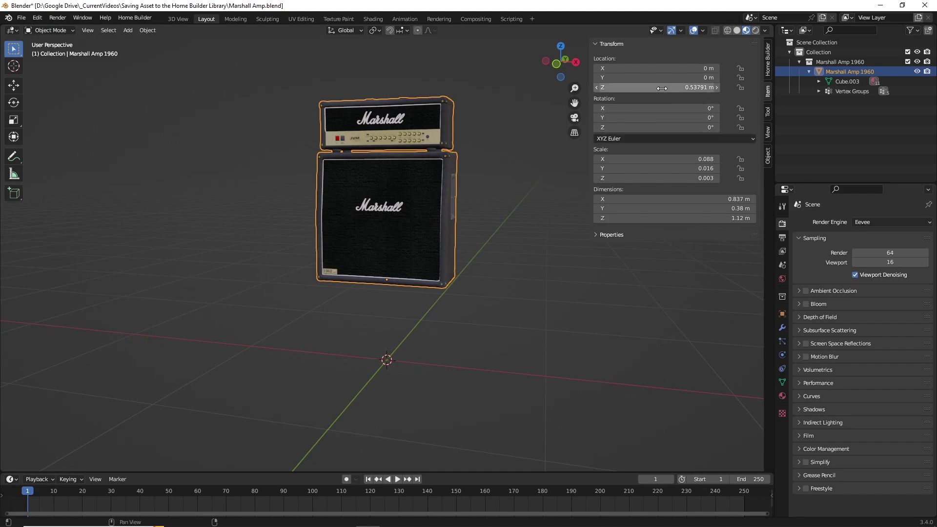
left_click(697, 88)
type("0")
key("Return")
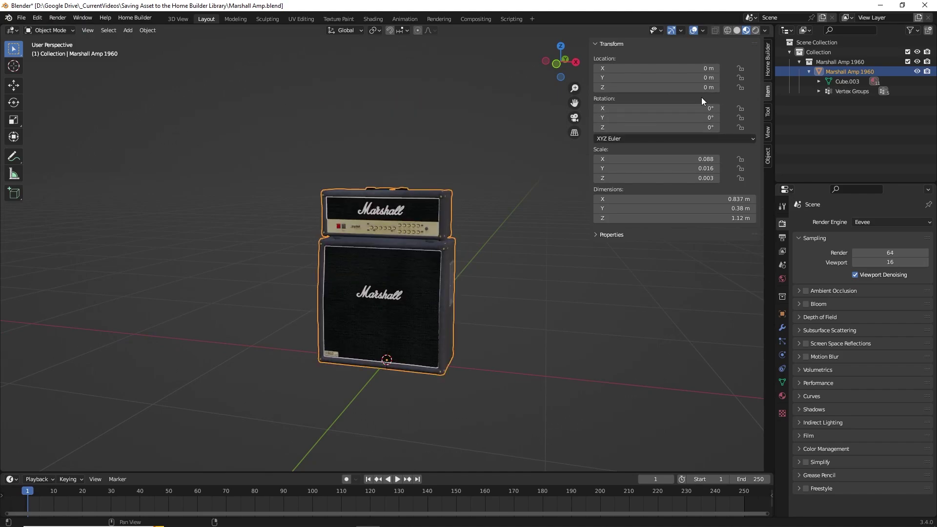
middle_click_drag(487, 300, 462, 344)
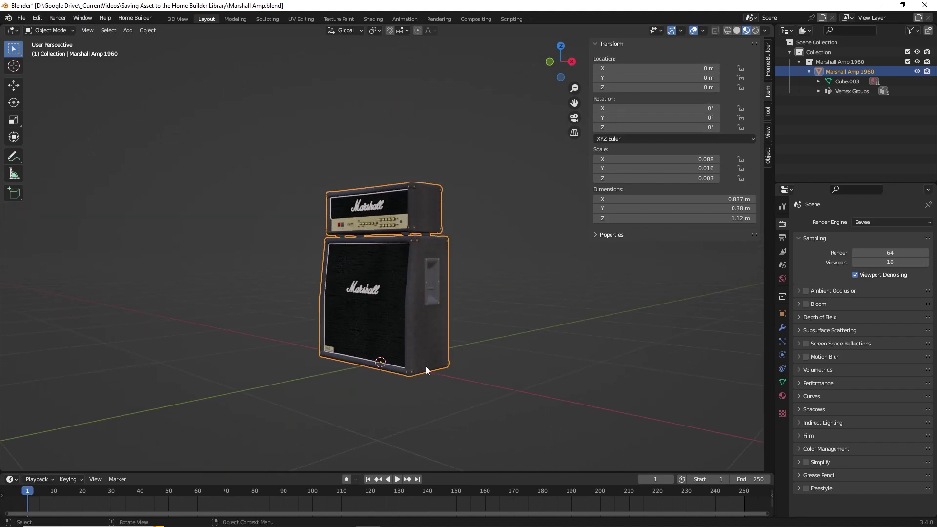
middle_click_drag(425, 369, 431, 370)
- Create a decoration library category named Music Equipment and open the list of categories
left_click(769, 62)
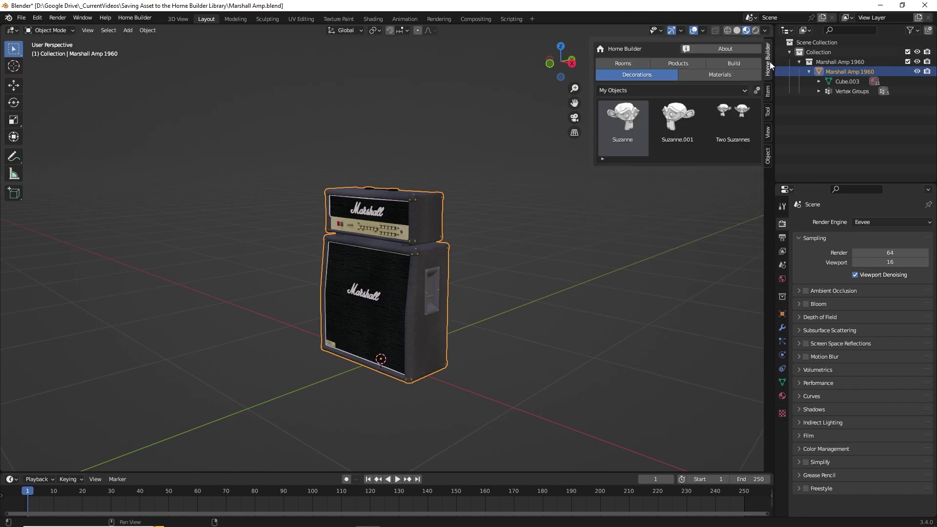
left_click(757, 91)
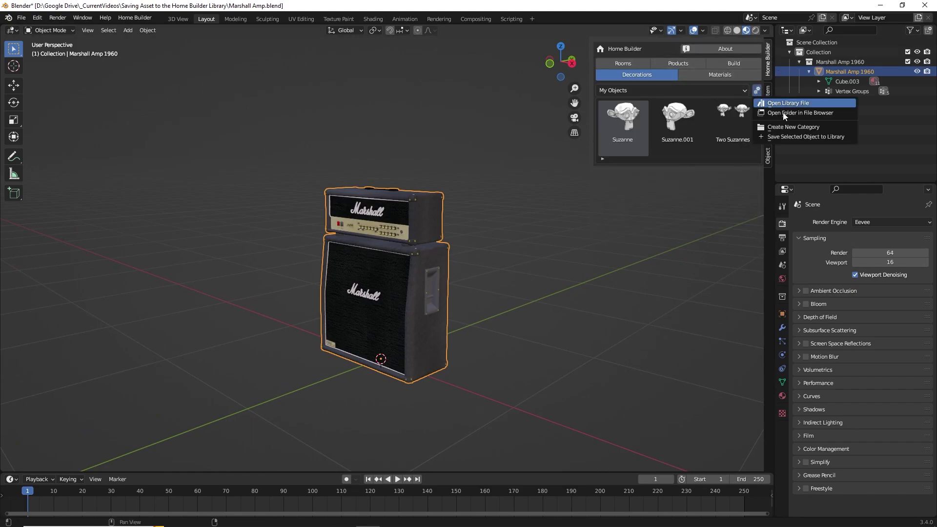
left_click(792, 128)
left_click(809, 145)
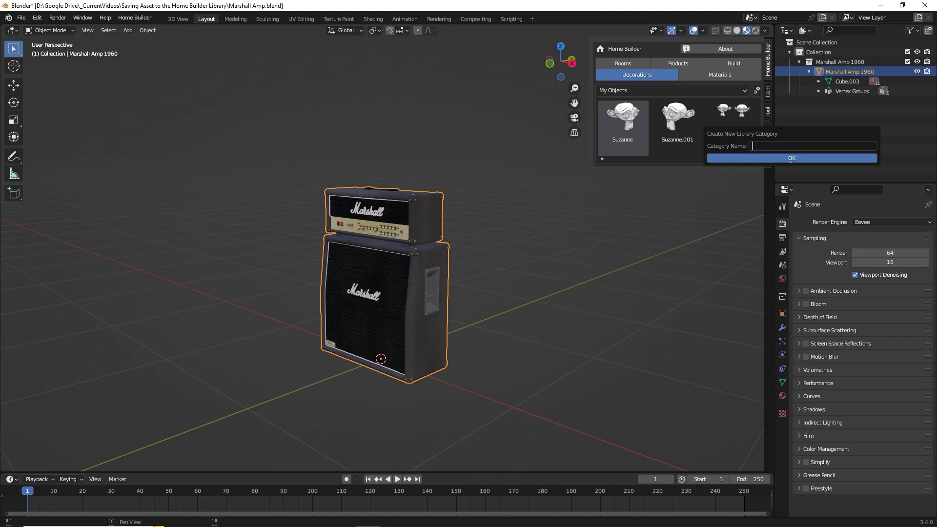
type("Music Ed")
type("uipment")
key("Return")
left_click(773, 159)
left_click(639, 92)
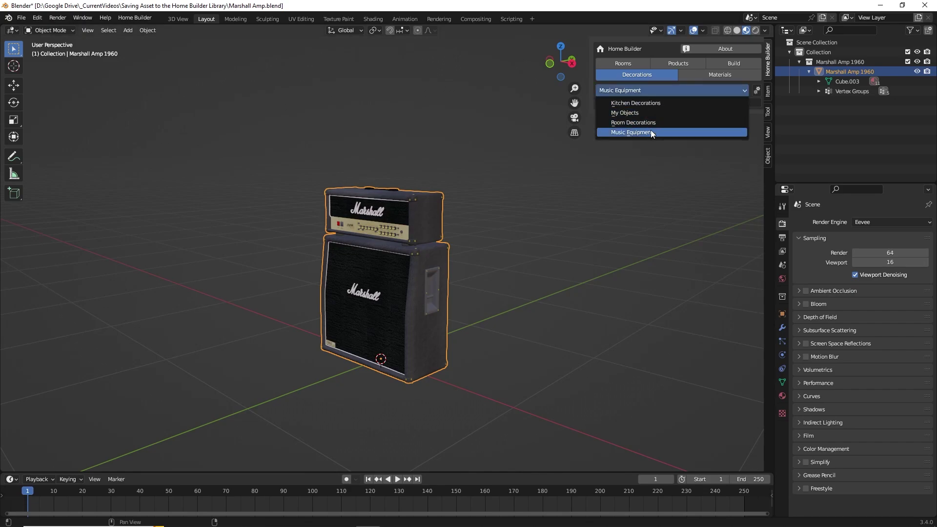
- Save the Marshall Amp 1960 object to the Music Equipment decoration category with autosave enabled
left_click(650, 131)
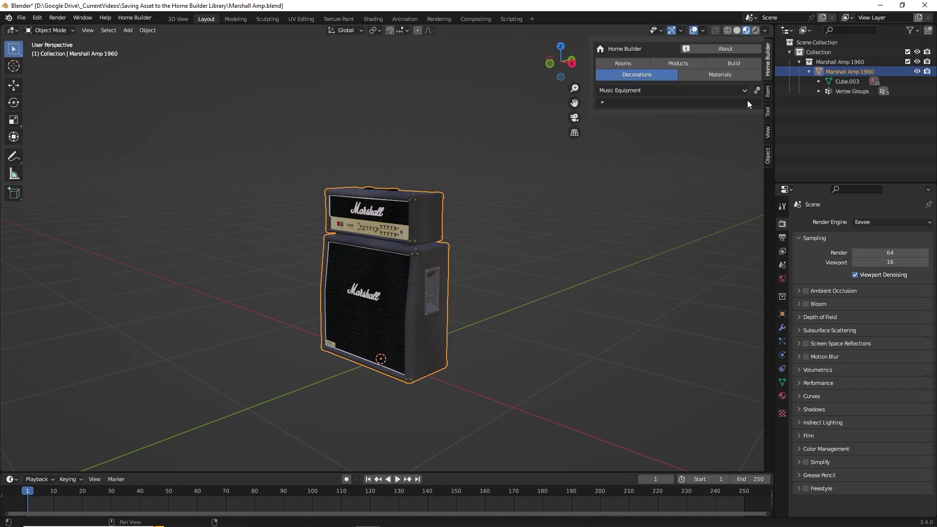
left_click(756, 91)
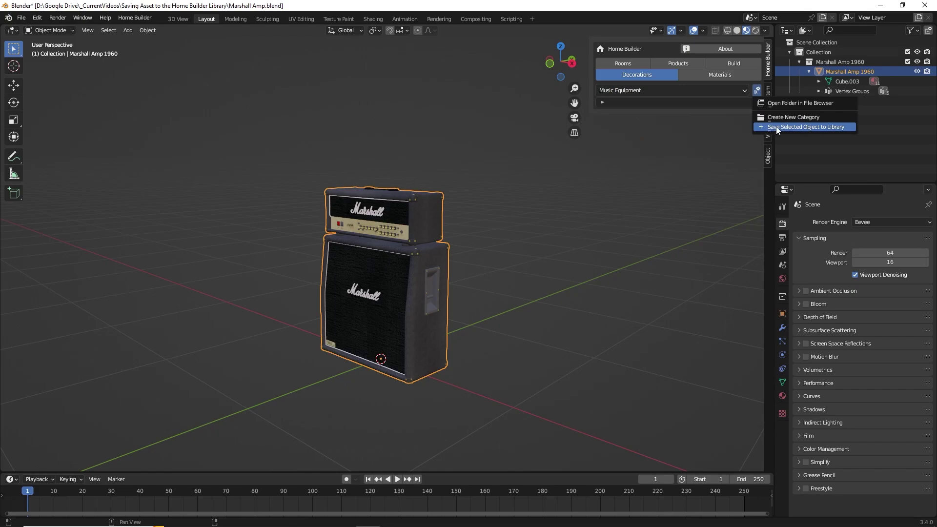
left_click(776, 127)
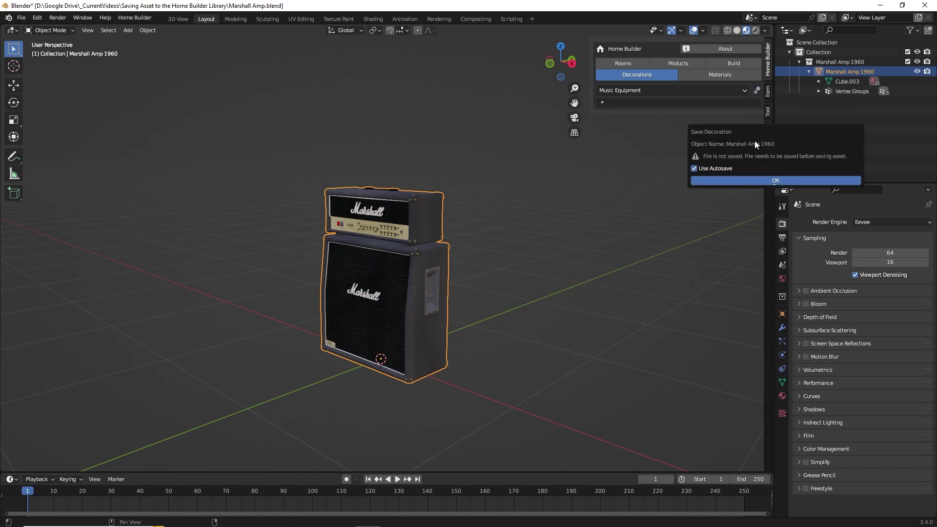
left_click(750, 180)
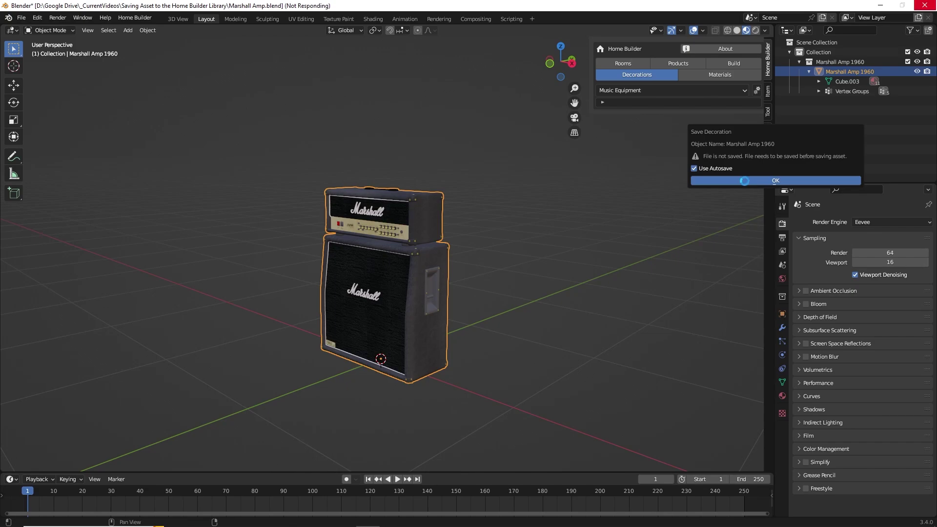
- Place a copy of the Marshall Amp 1960 from the decoration library on the ground beside the original amp
scroll(671, 196, "down", 4)
scroll(575, 218, "up", 2)
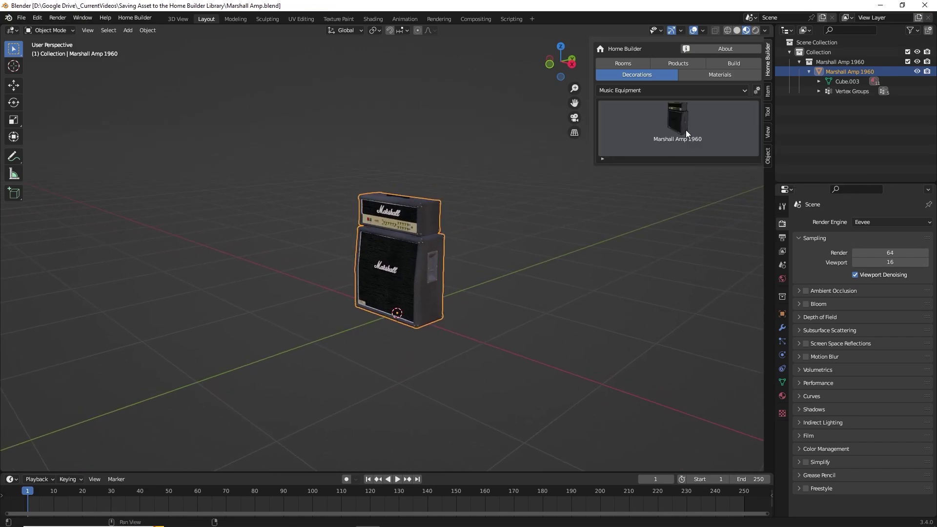
scroll(525, 332, "up", 3)
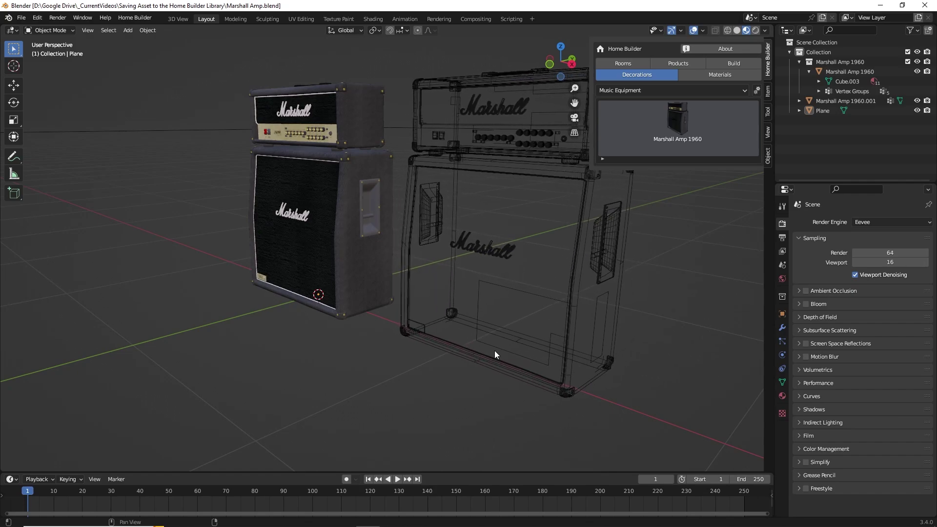
left_click(484, 352)
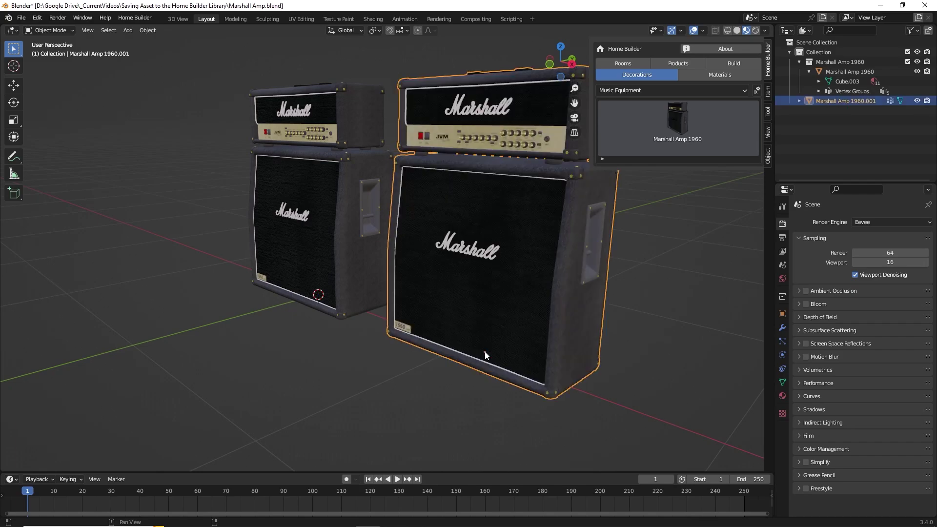
scroll(478, 270, "down", 2)
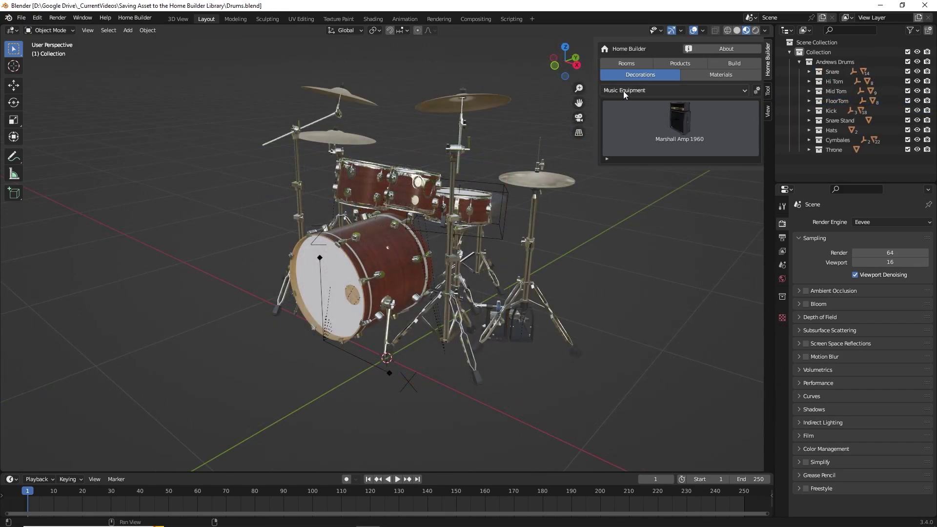
- Examine how the drum kit is divided into separate stands, cymbals and drums, and inspect the objects in its Snare, Hi Tom and Mid Tom collections
left_click(405, 236)
left_click(450, 188)
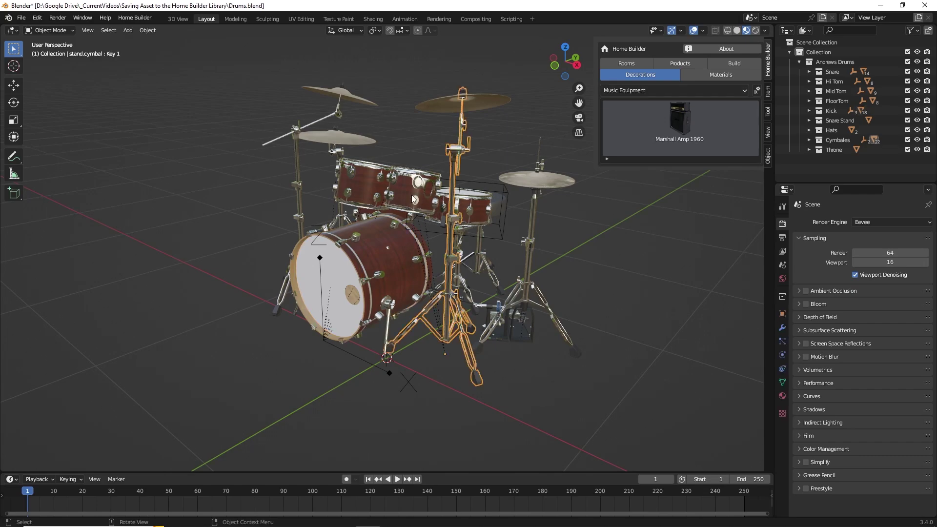
left_click(412, 195)
left_click(319, 142)
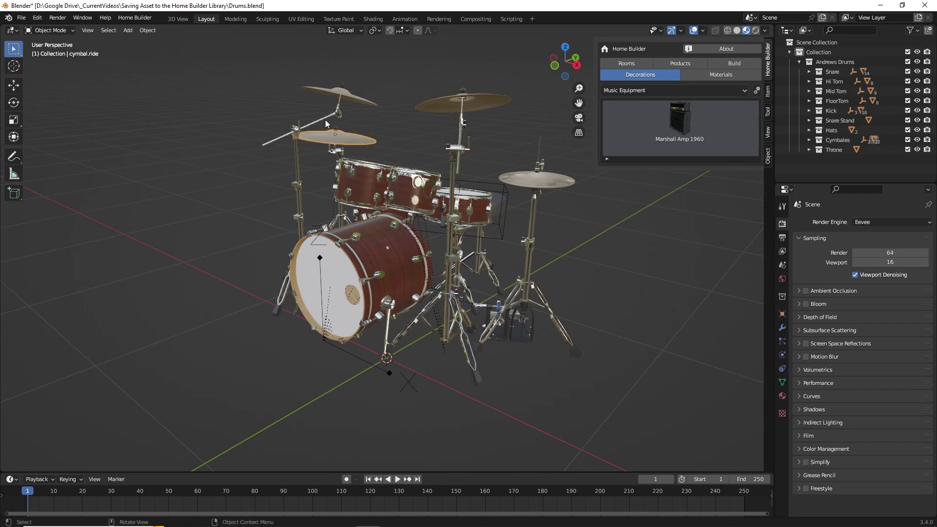
left_click(326, 122)
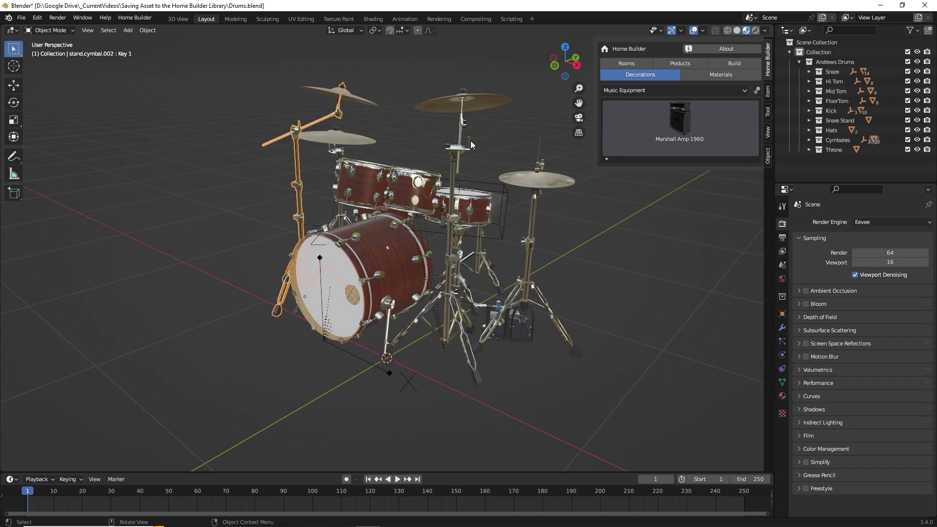
left_click(809, 71)
left_click(808, 91)
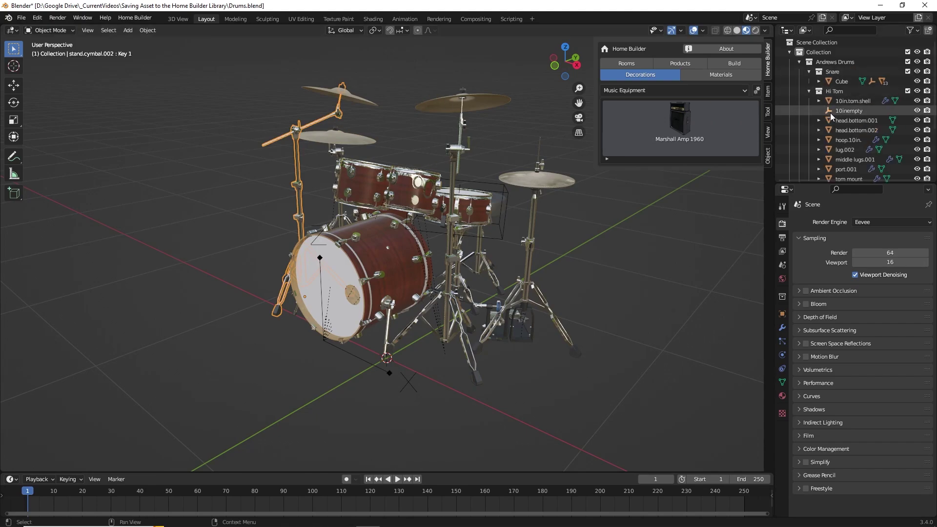
scroll(836, 121, "down", 5)
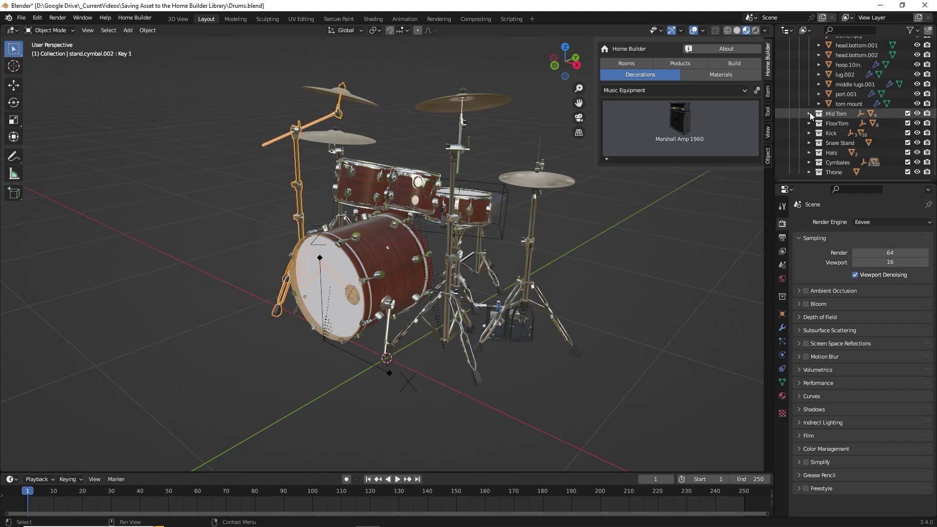
scroll(832, 118, "up", 4)
left_click(809, 71)
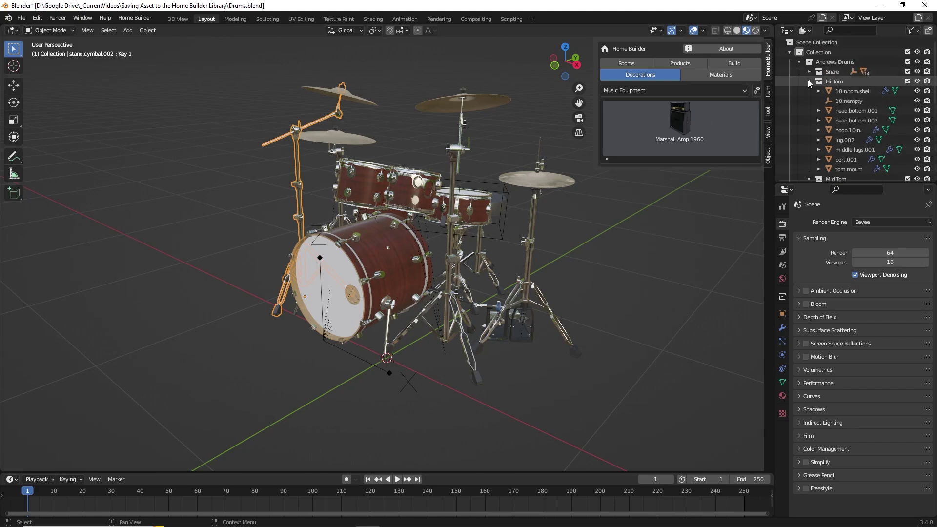
left_click(809, 82)
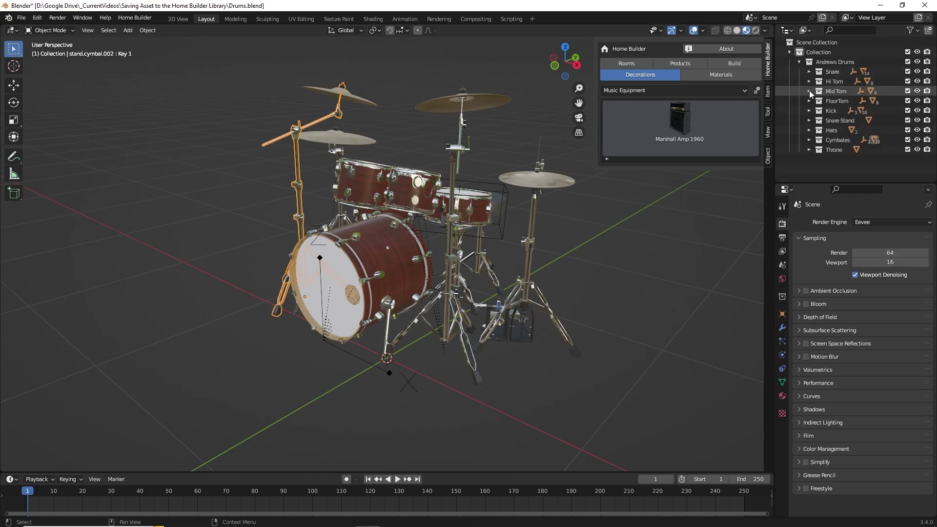
- Hide collections from the outliner and add a Plain Axes empty at the world origin
left_click(910, 30)
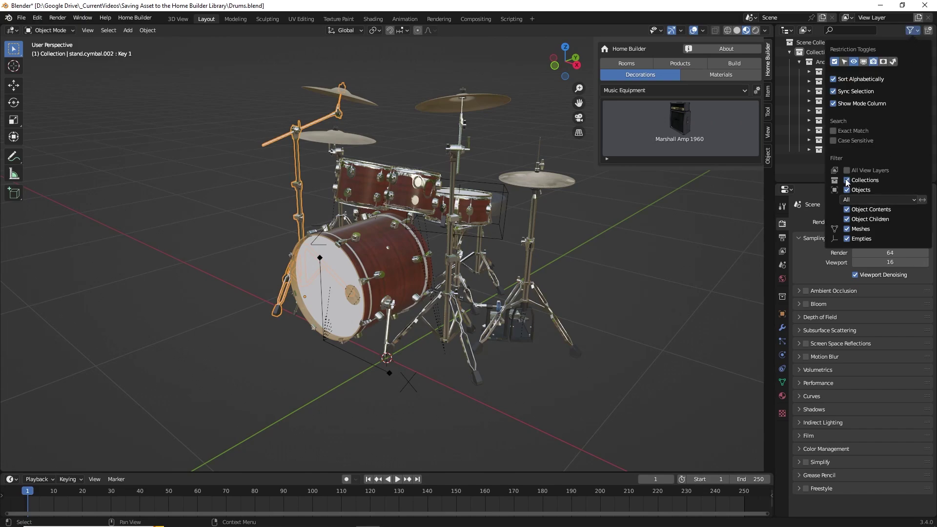
left_click(848, 180)
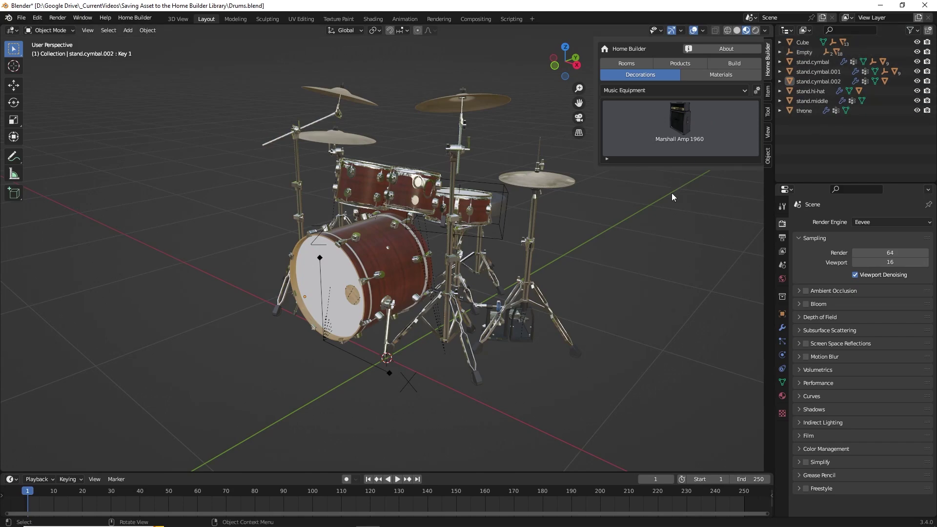
key("shift+a")
mouse_move(456, 264)
left_click(496, 263)
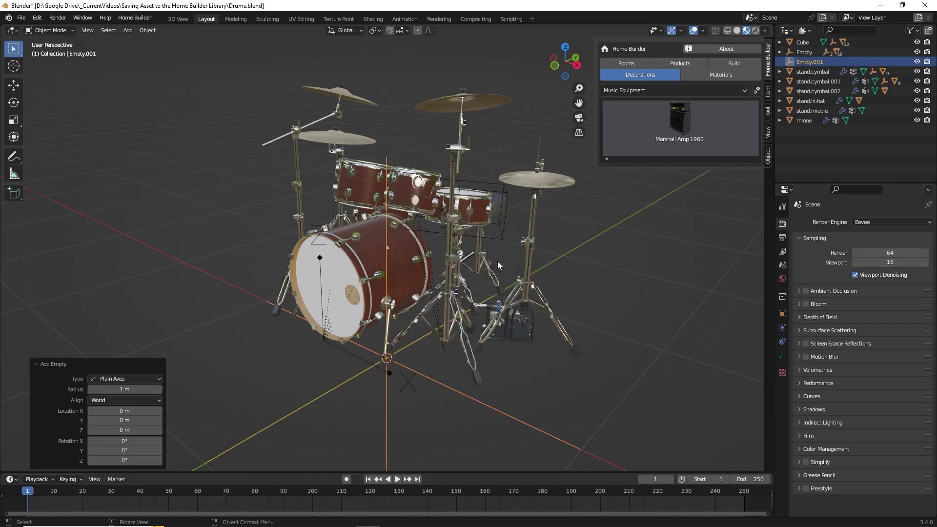
- Rename the new empty as Drums
double_click(806, 62)
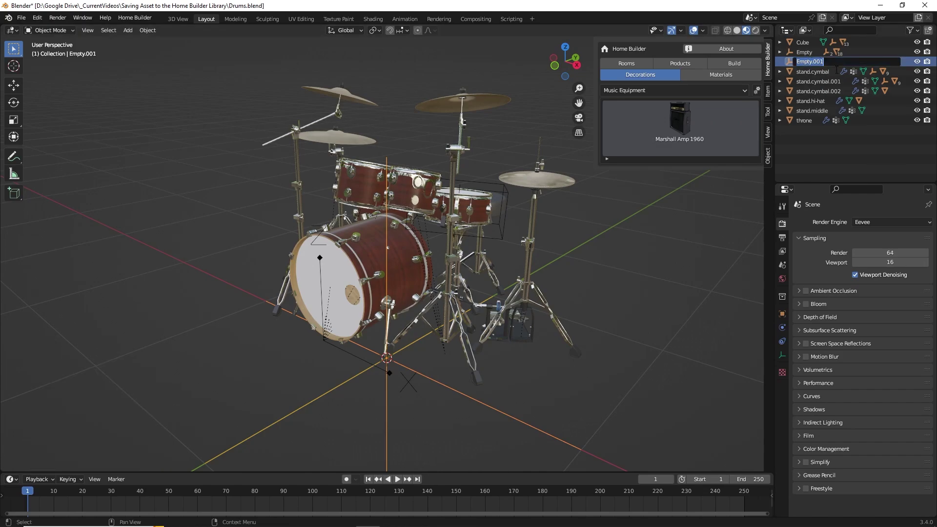
type("Drums")
key("Return")
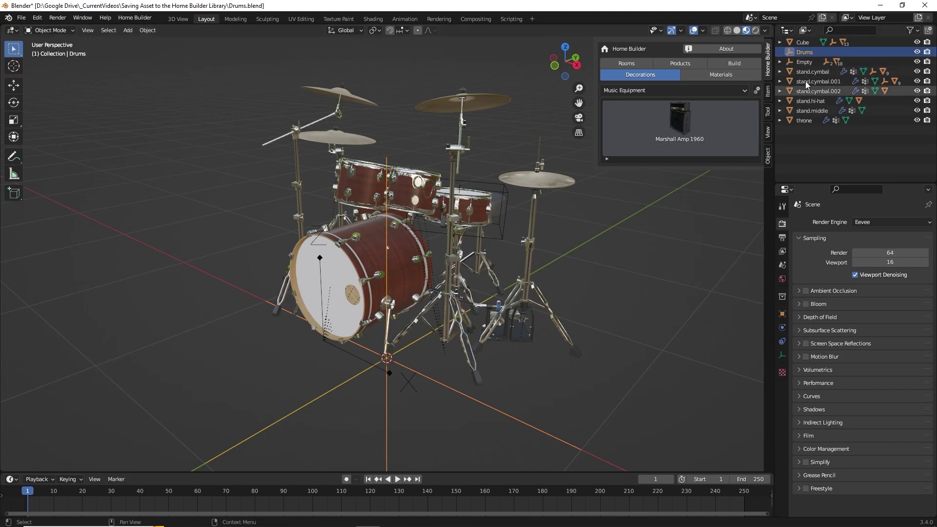
- Parent all top-level drum kit objects, including the Cube, to the Drums empty and expand its hierarchy
left_click(800, 63)
left_click(803, 120, "shift")
left_click_drag(804, 117, 802, 50)
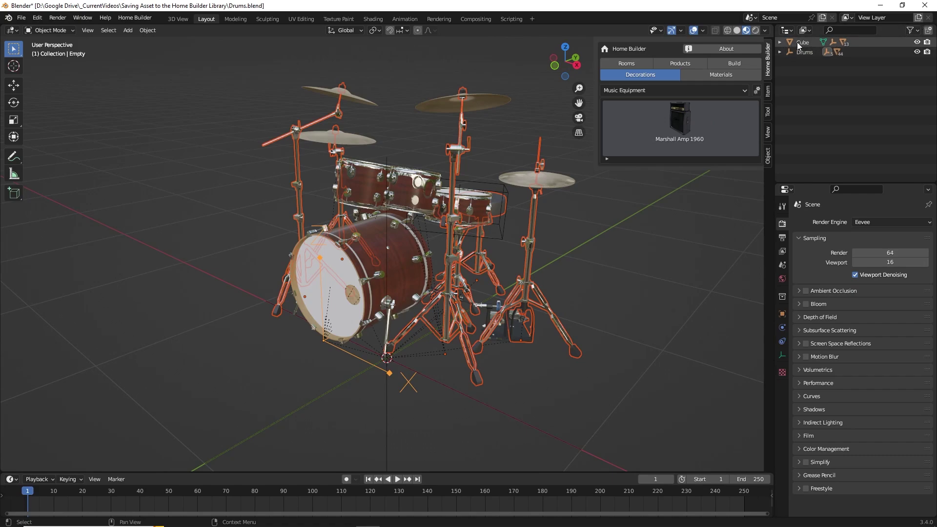
left_click_drag(797, 42, 800, 51)
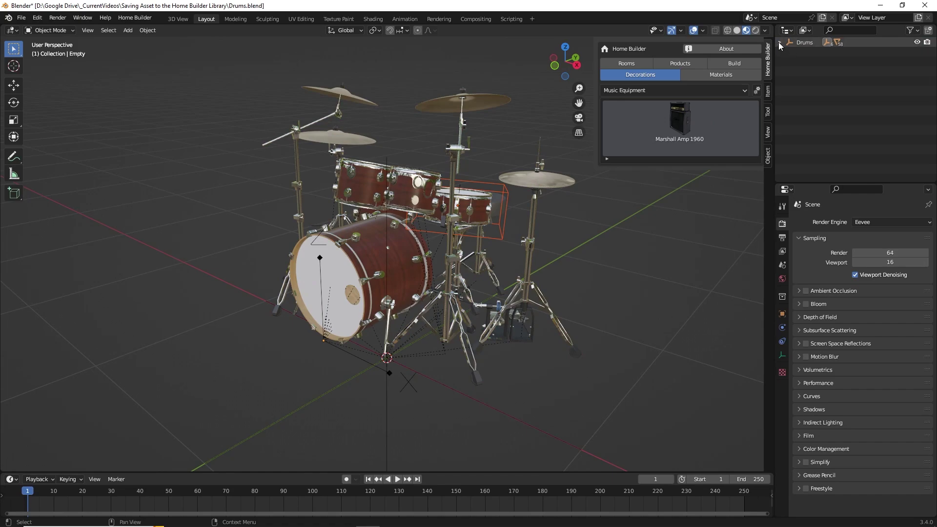
left_click(778, 42)
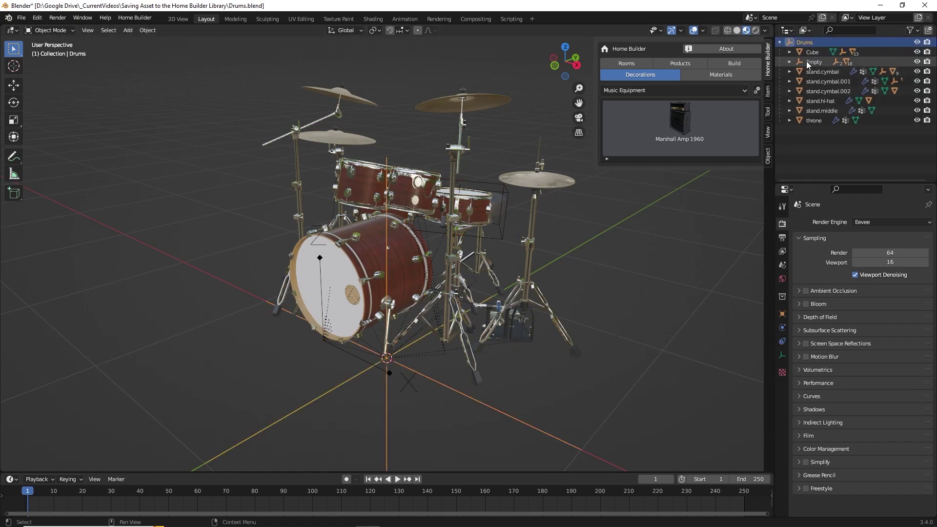
- Try moving the Drums empty to test that the whole drum kit follows it
left_click(799, 41)
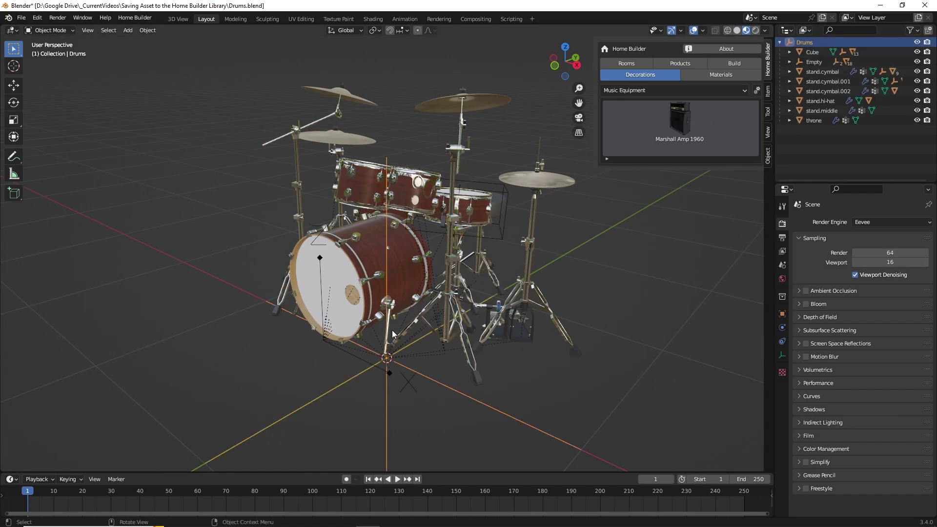
key("g")
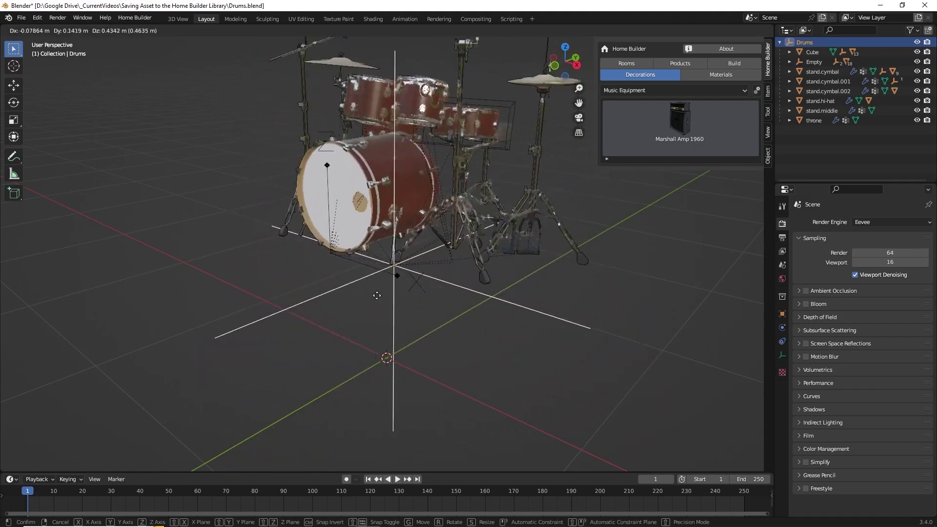
left_click(430, 329)
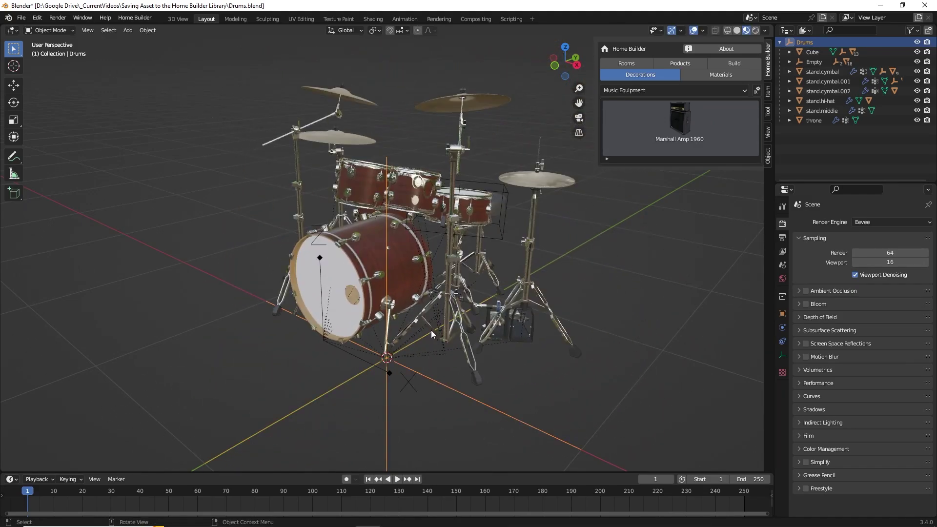
- Save Drums with its child objects to the Music Equipment category with autosave, and place a library copy beside the original kit
left_click(756, 90)
left_click(771, 136)
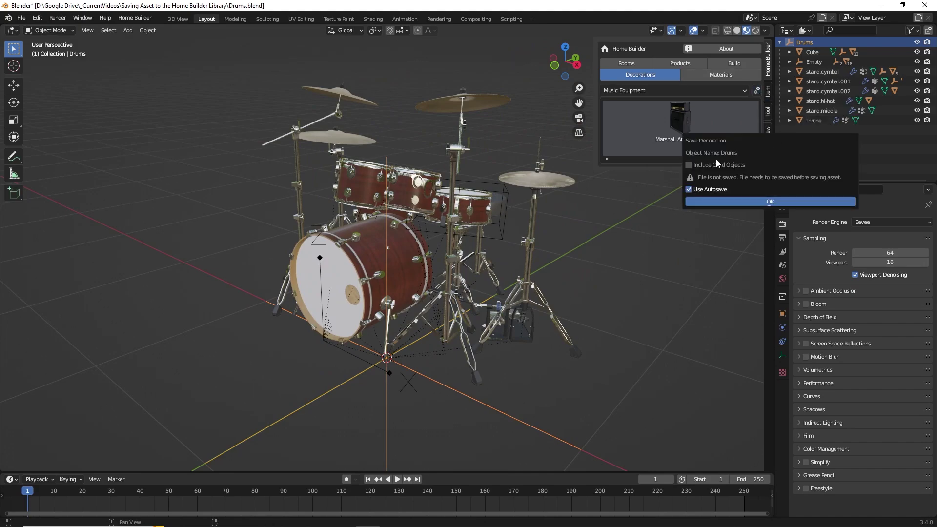
left_click(689, 165)
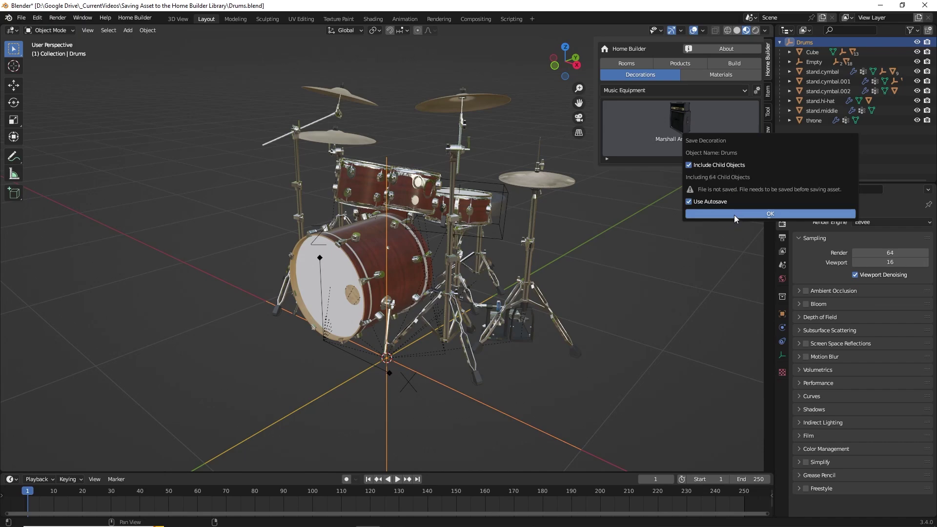
left_click(765, 213)
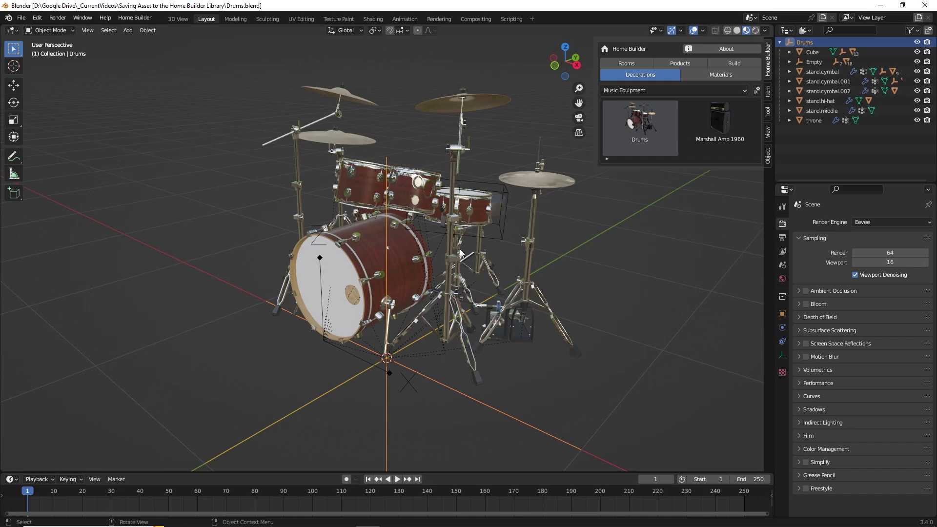
key("Home")
left_click_drag(640, 119, 481, 347)
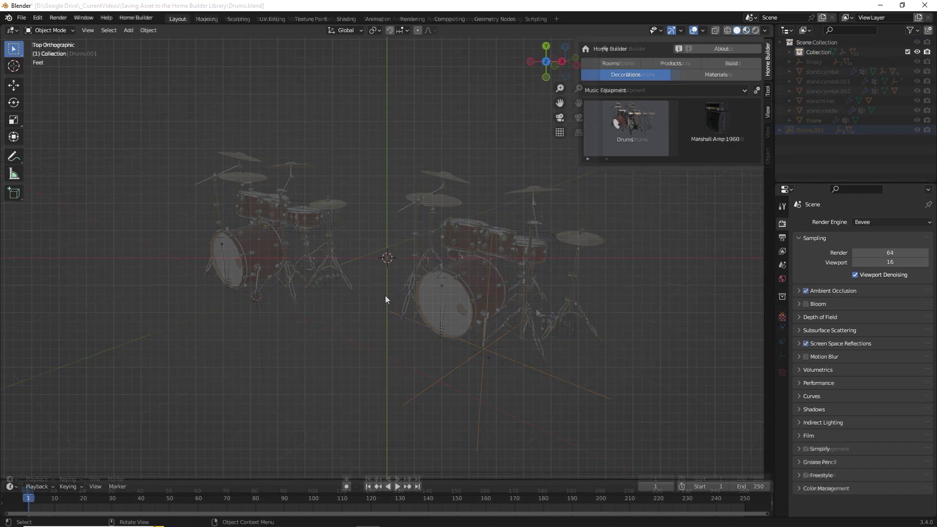
- Show the Home Builder material library and add a mesh cube at the world origin
left_click(702, 75)
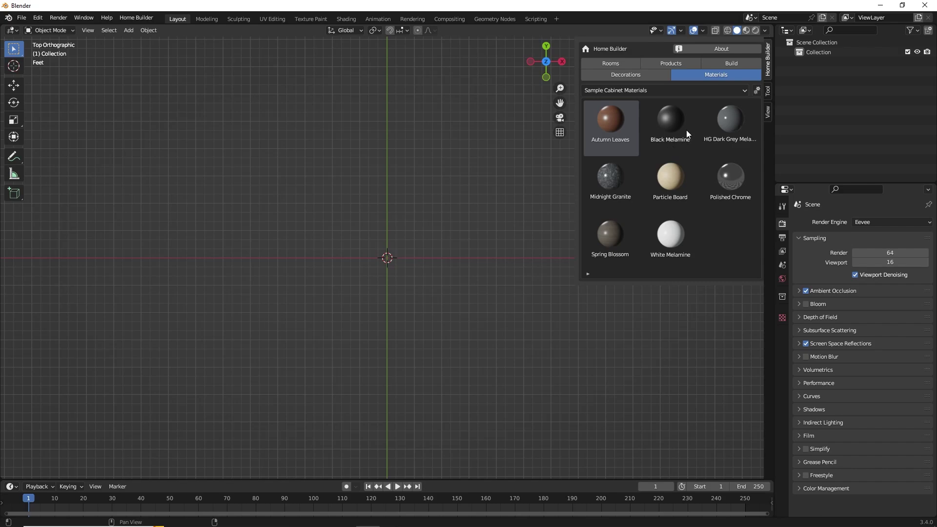
middle_click_drag(381, 296, 388, 264, "shift")
key("shift+a")
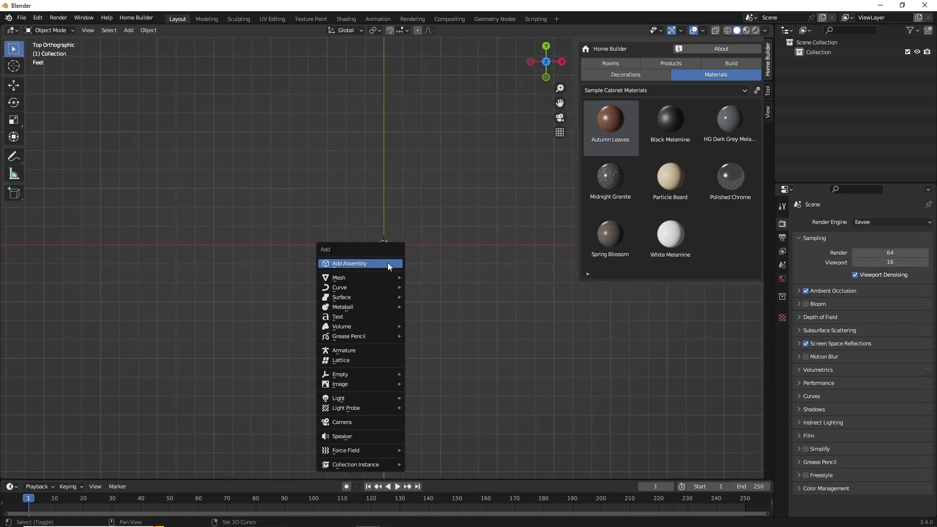
mouse_move(381, 277)
left_click(429, 287)
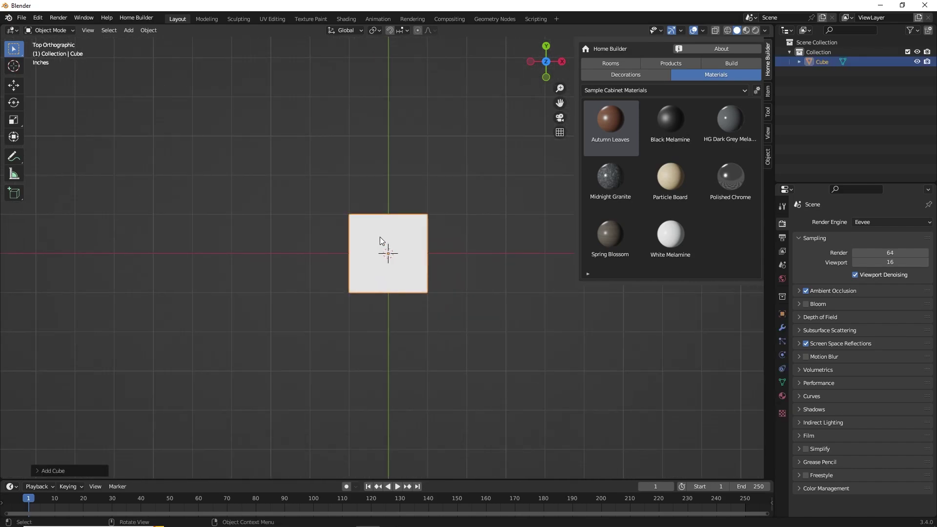
scroll(379, 236, "up", 4)
middle_click_drag(397, 309, 429, 253)
- Turn on Material Preview shading and give the cube a new material named Blue with a blue base color, hue 0.606 and saturation 1.000
left_click(745, 31)
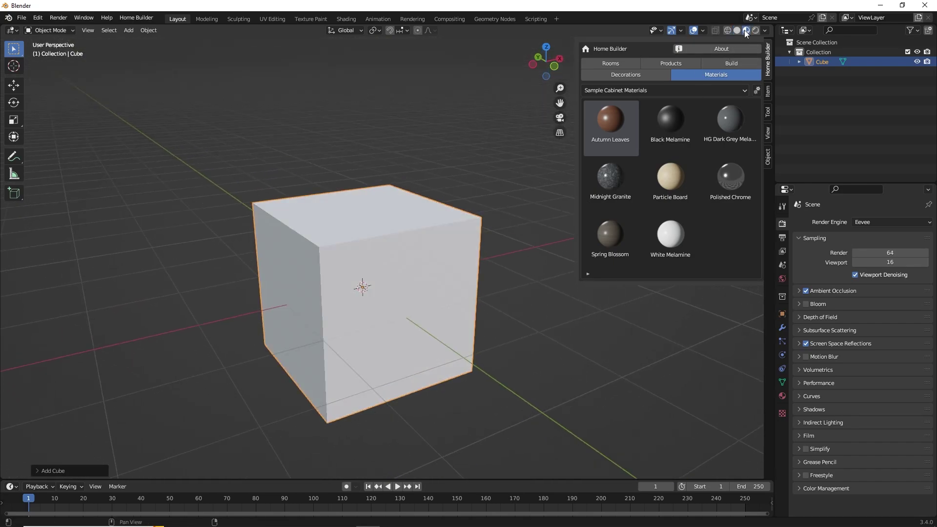
left_click(783, 394)
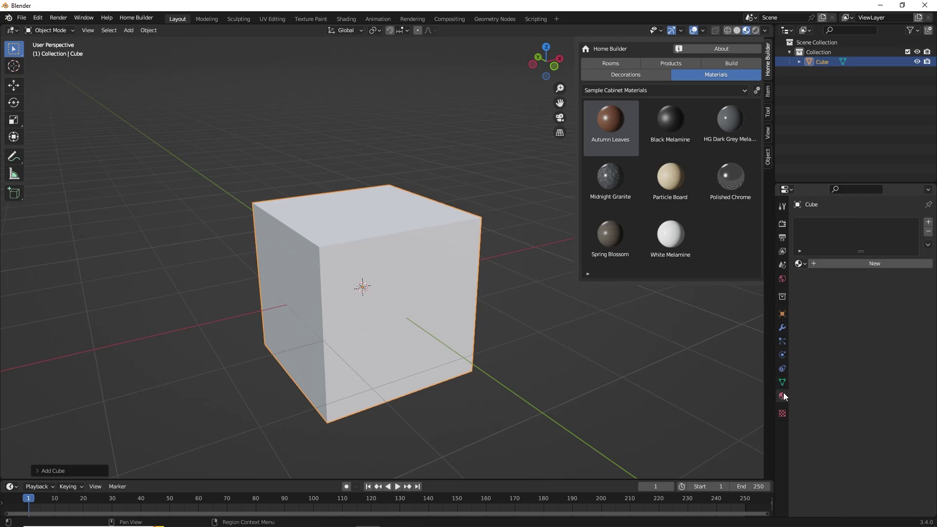
left_click(830, 263)
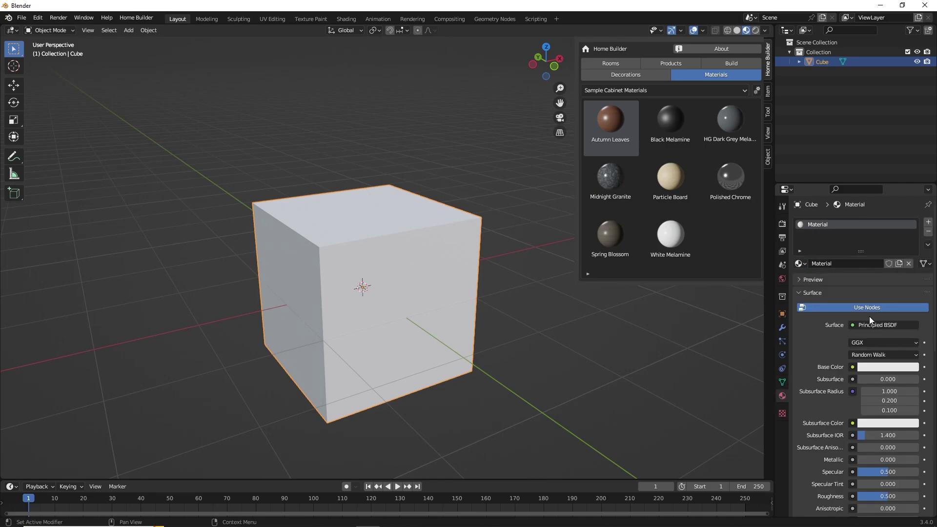
left_click(887, 367)
left_click_drag(884, 261, 882, 228)
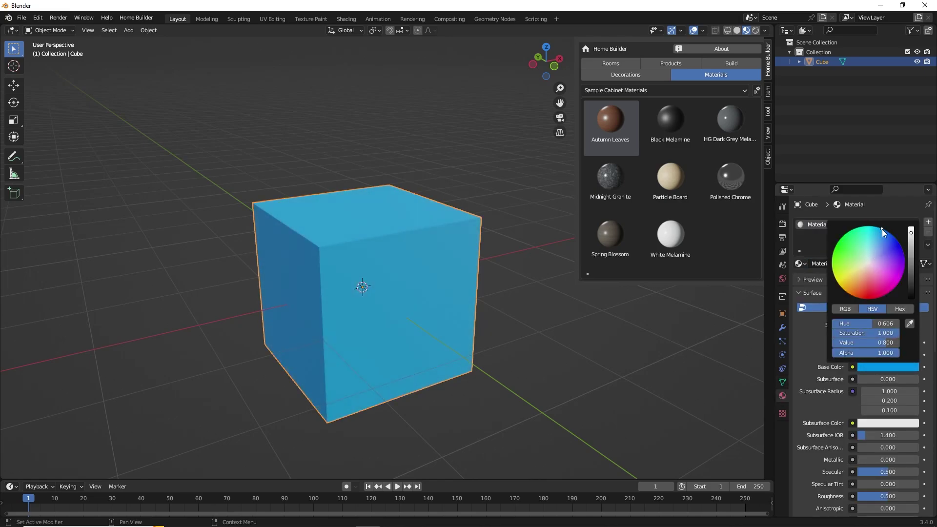
left_click(826, 263)
type("Blue")
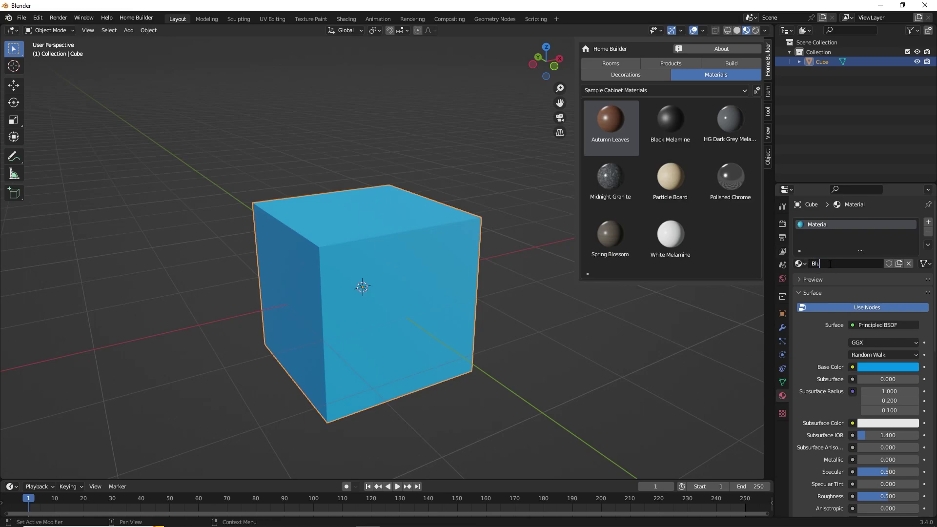
key("Return")
- Create a new material library category named My Materials
left_click(756, 91)
left_click(776, 130)
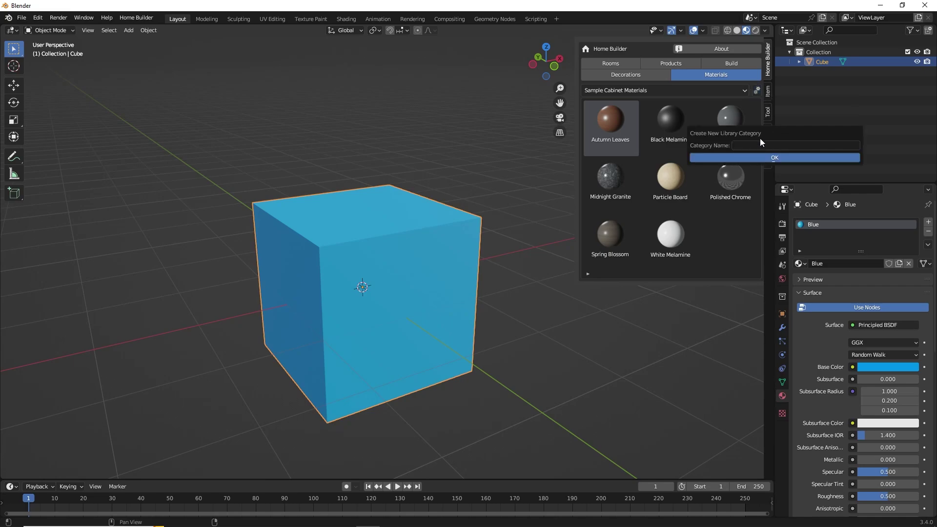
left_click(756, 146)
type("My Materials")
left_click(754, 157)
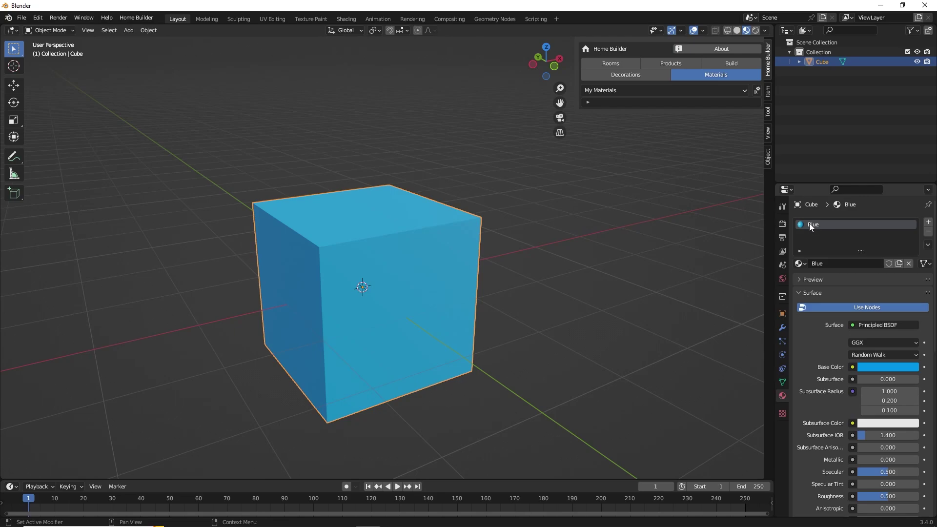
- Save the cube's active Blue material to the My Materials library category
left_click(756, 91)
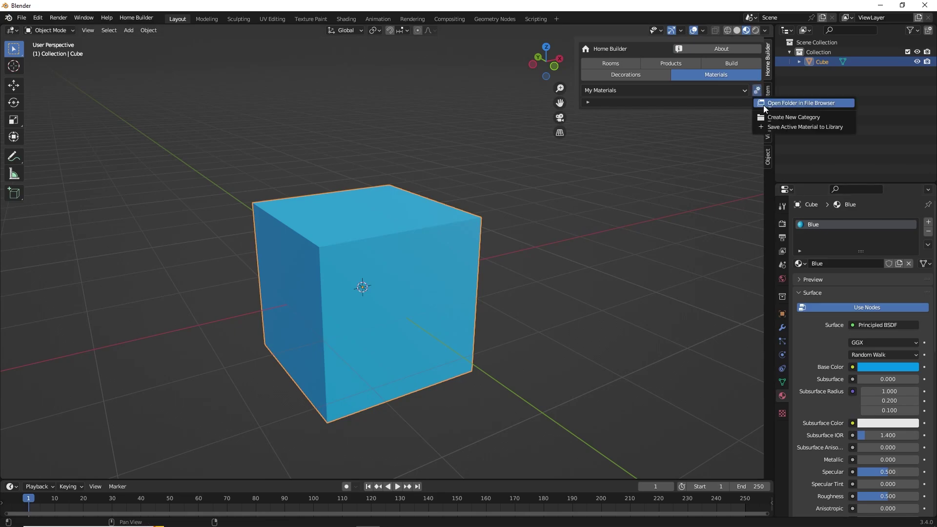
left_click(780, 127)
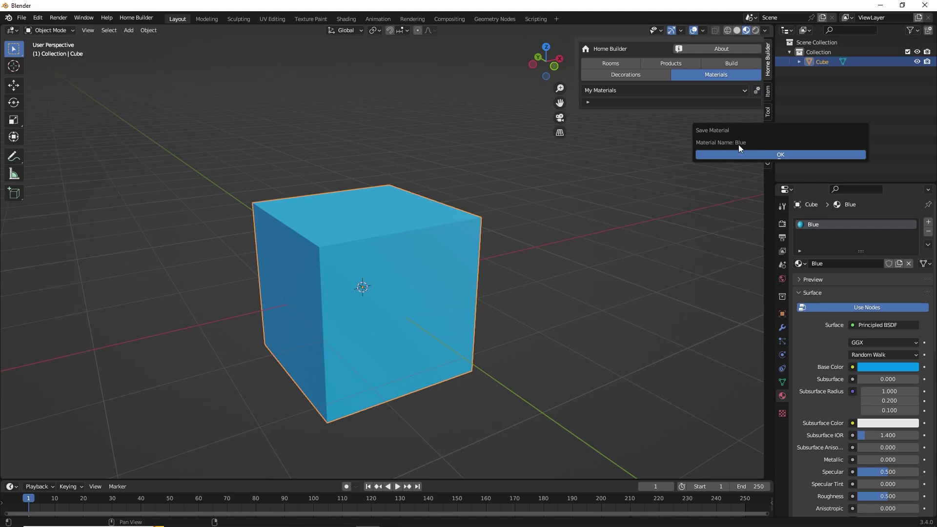
left_click(766, 155)
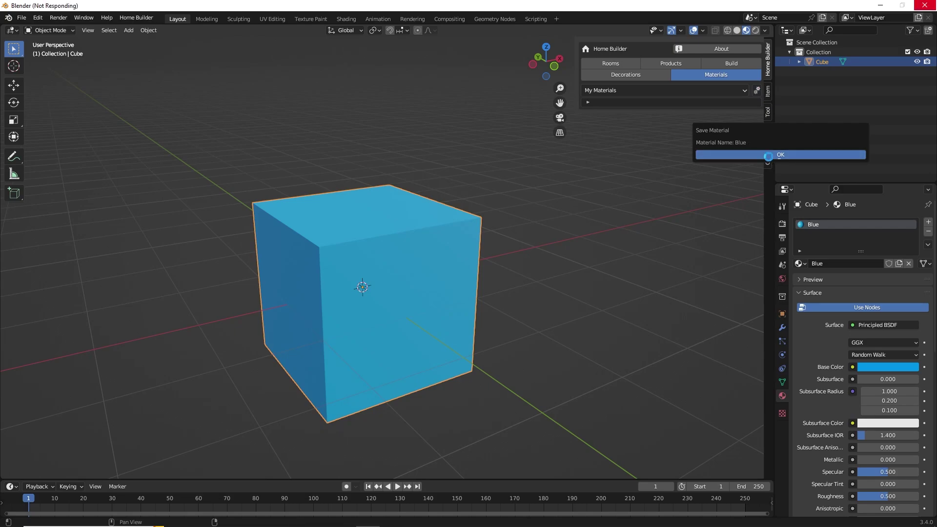
- Change the cube material's base color to green, hue 0.335, and rename the material Green
left_click(889, 367)
left_click_drag(879, 296, 838, 240)
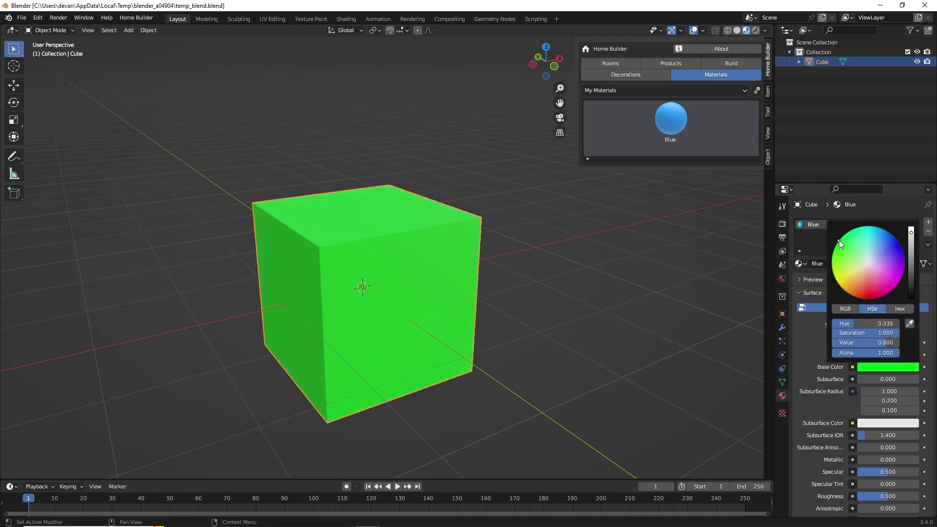
double_click(824, 263)
type("Green")
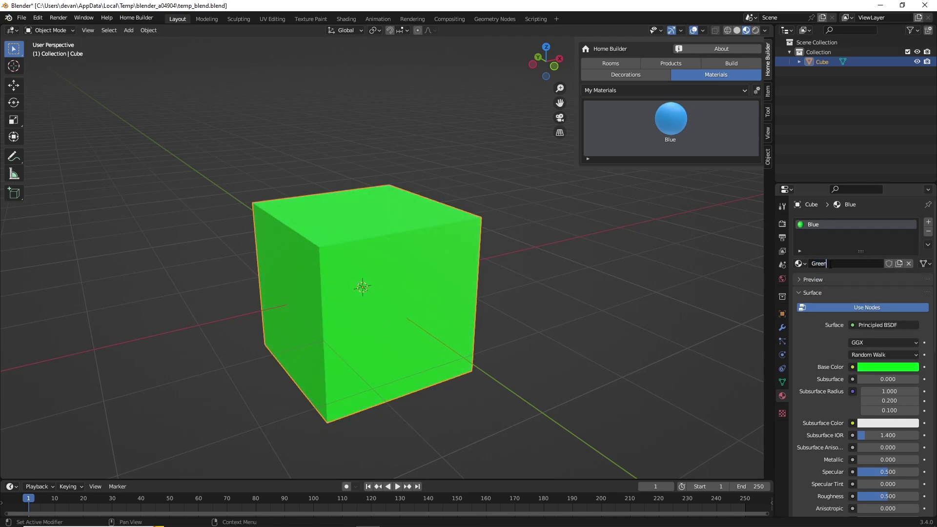
key("Return")
- Save the active Green material to the My Materials category with autosave enabled
left_click(756, 91)
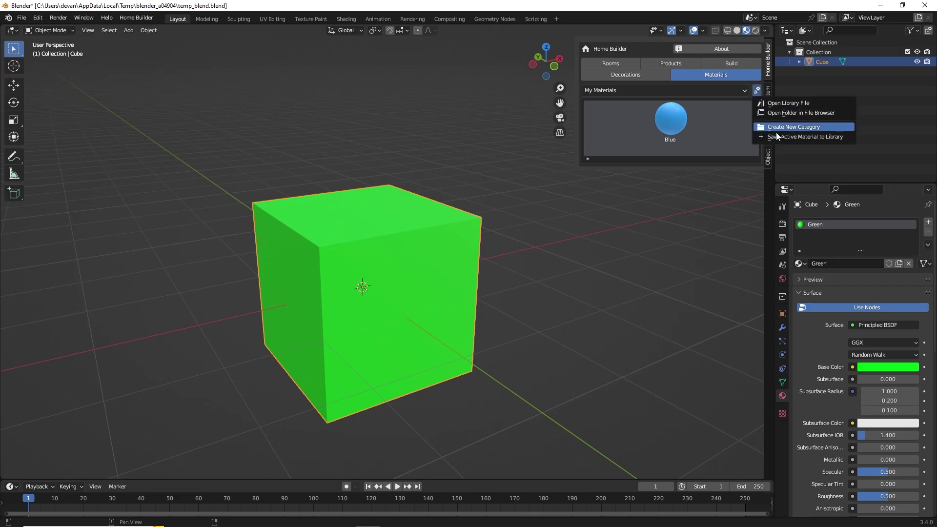
left_click(778, 136)
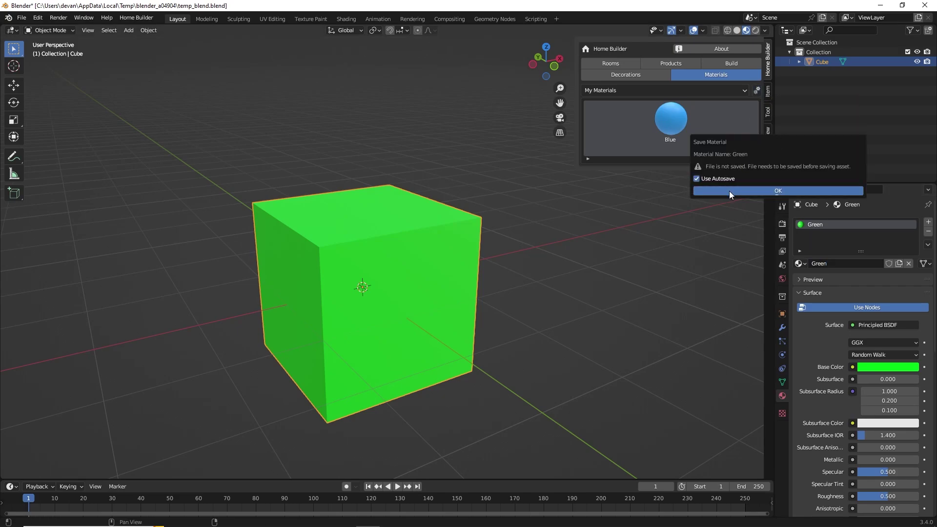
left_click(729, 191)
- Add a second mesh cube and move it 3 along the X axis from the first cube
scroll(596, 220, "down", 4)
key("shift+a")
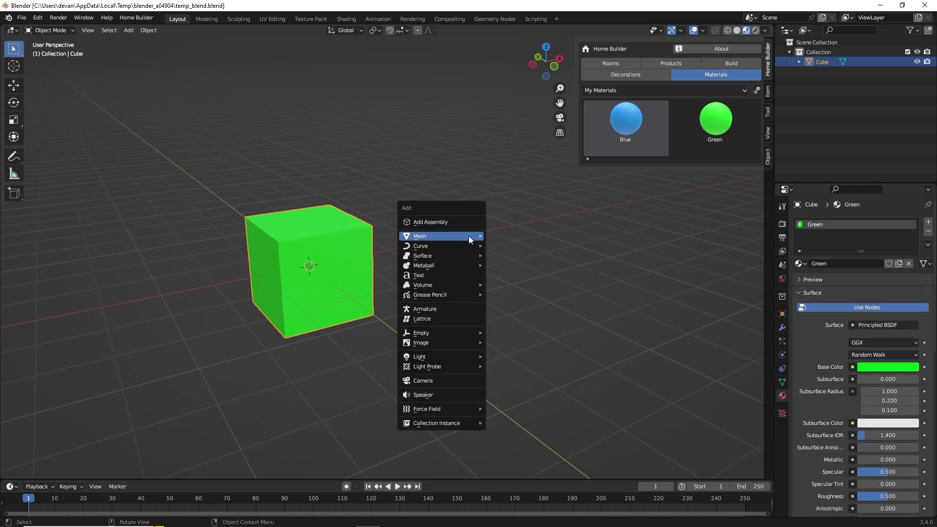
mouse_move(476, 238)
left_click(508, 245)
key("g")
key("x")
key("3")
key("Return")
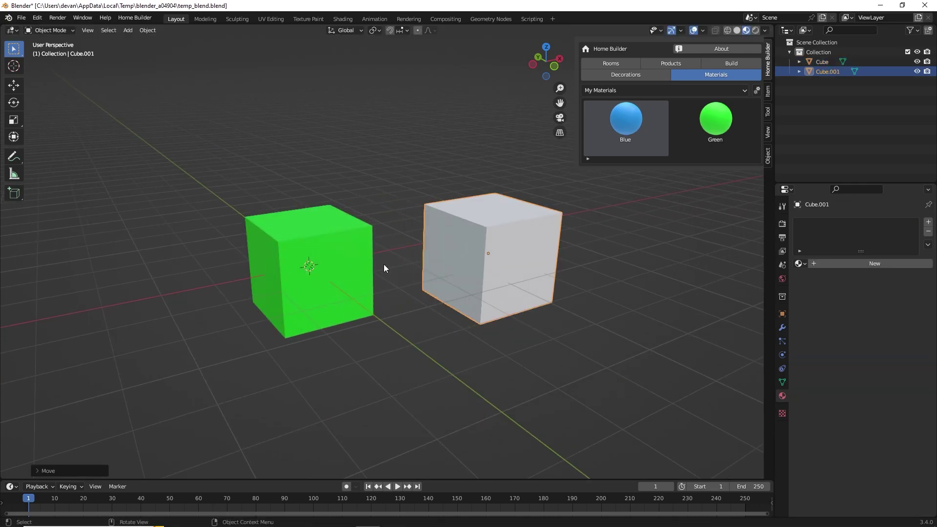
- Apply the Blue library material to the second cube, then replace it with the Green library material
left_click_drag(625, 121, 497, 232)
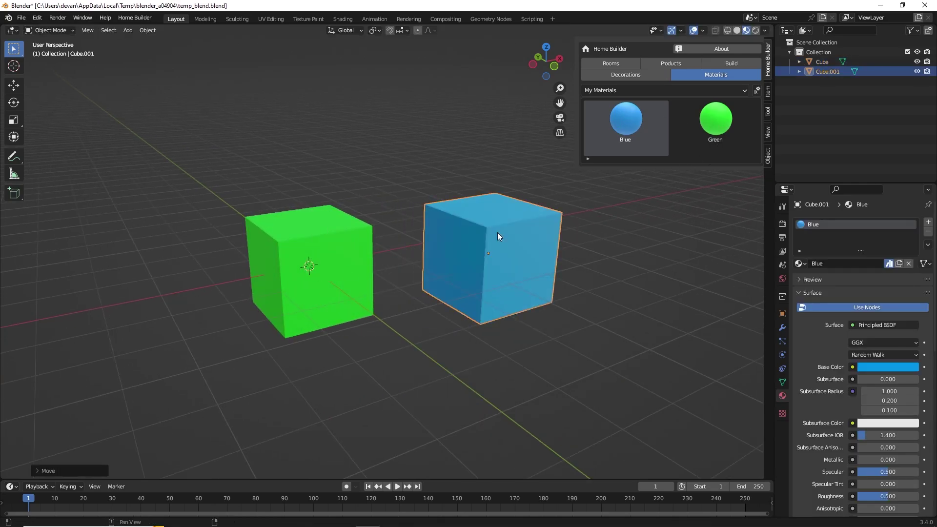
left_click_drag(715, 121, 429, 270)
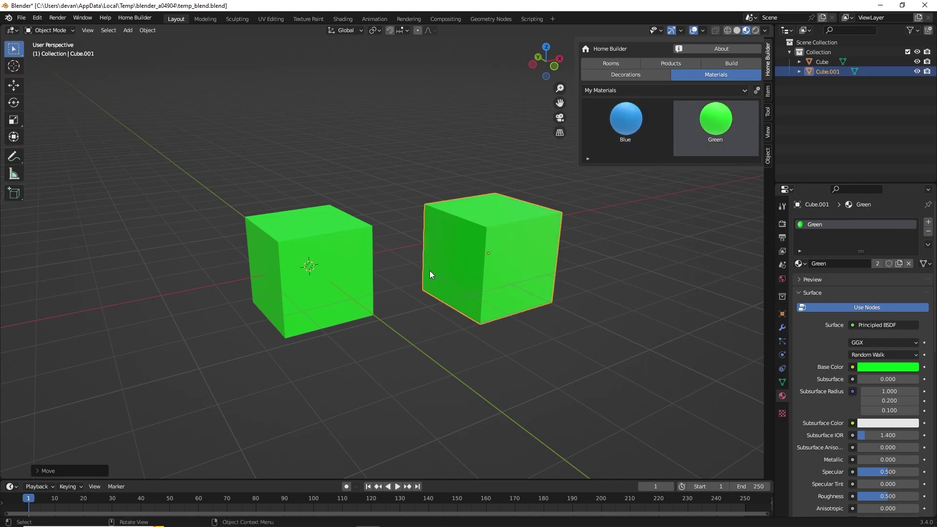
- Show the Music Equipment decorations and place the Drums asset in front of the two green cubes
scroll(505, 267, "down", 3)
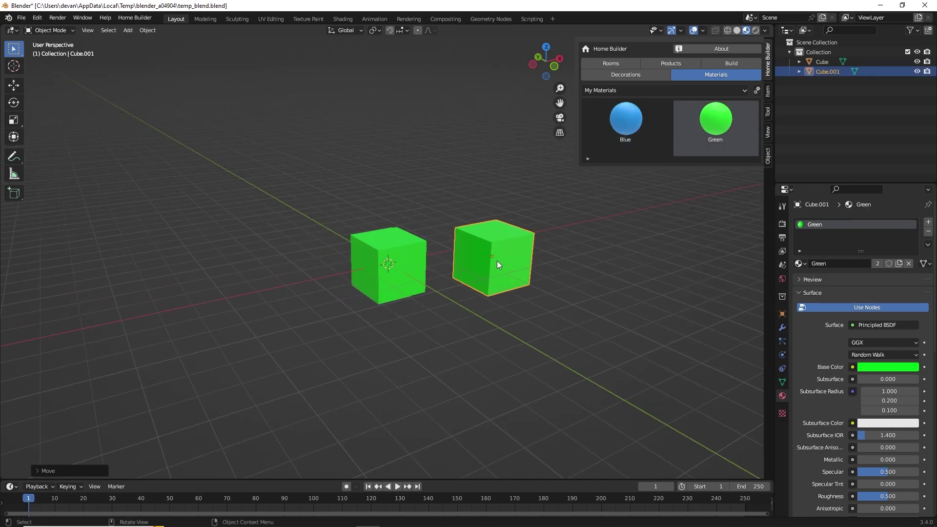
middle_click_drag(496, 260, 400, 256, "shift")
left_click(623, 74)
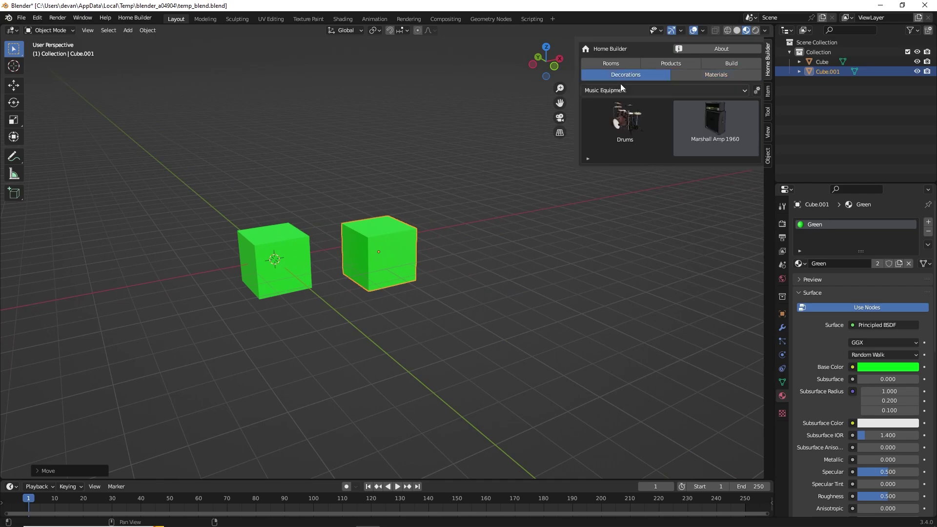
left_click_drag(633, 126, 500, 350)
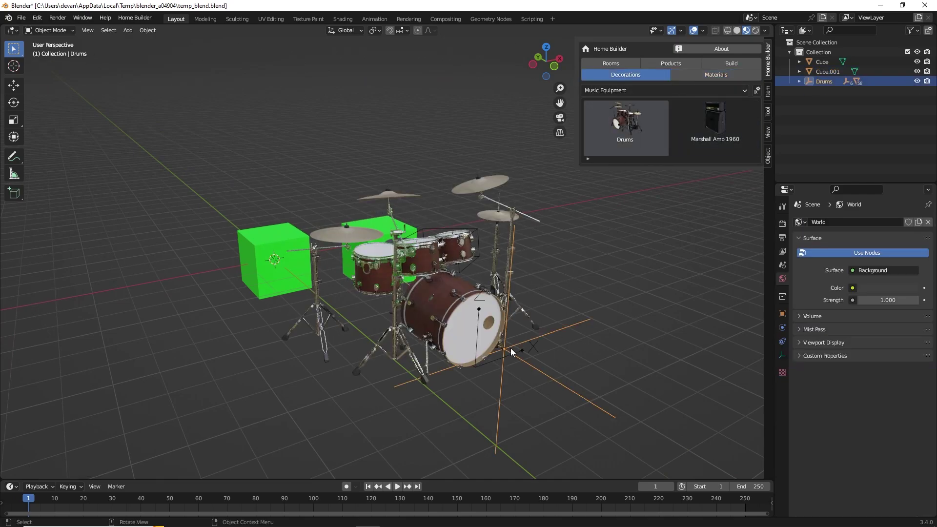
- Select the kick drum shell and make its shell.inside material slot active
scroll(436, 295, "up", 2)
left_click(436, 295)
scroll(435, 294, "up", 2)
scroll(457, 303, "down", 2)
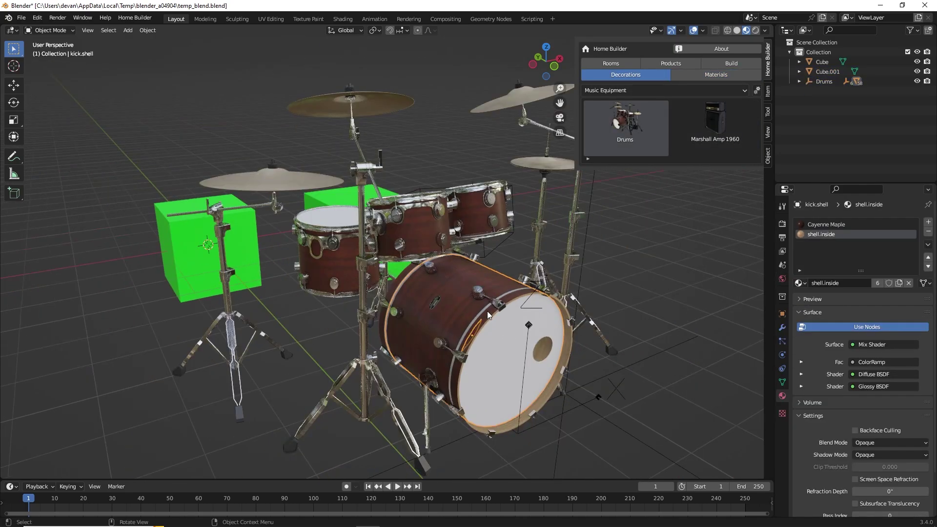
scroll(487, 311, "up", 2)
left_click(819, 224)
left_click(818, 233)
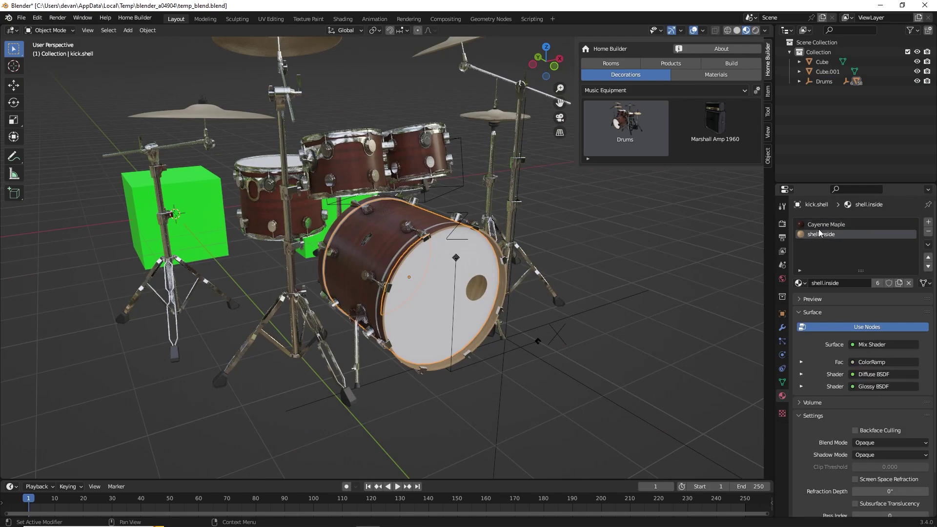
- Rename the shell.inside material Shell Inside and save it to the My Materials category with autosave enabled
left_click(705, 74)
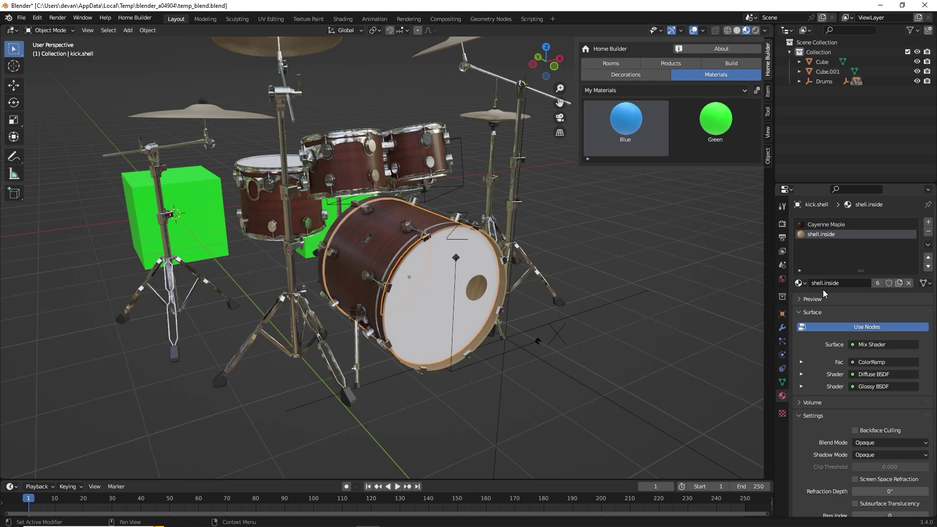
type("Shell Inside")
key("Return")
left_click(756, 90)
left_click(782, 137)
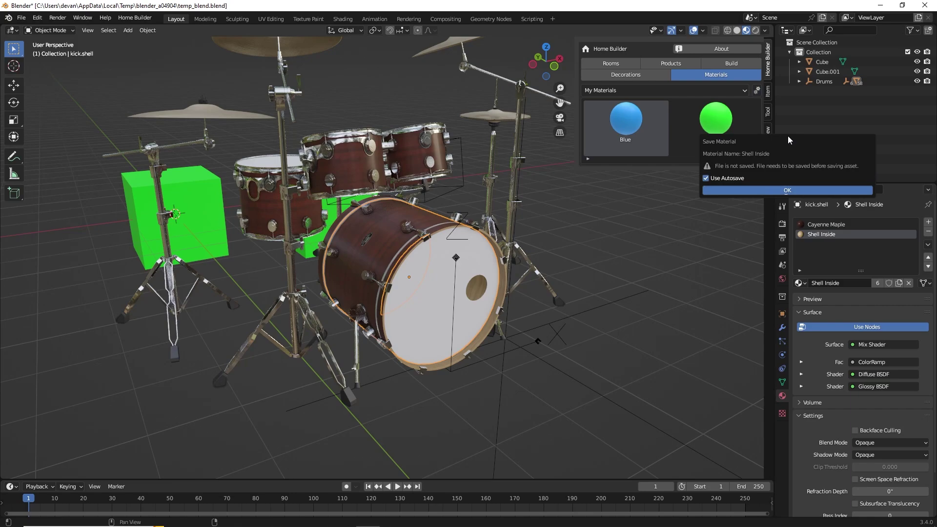
left_click(730, 190)
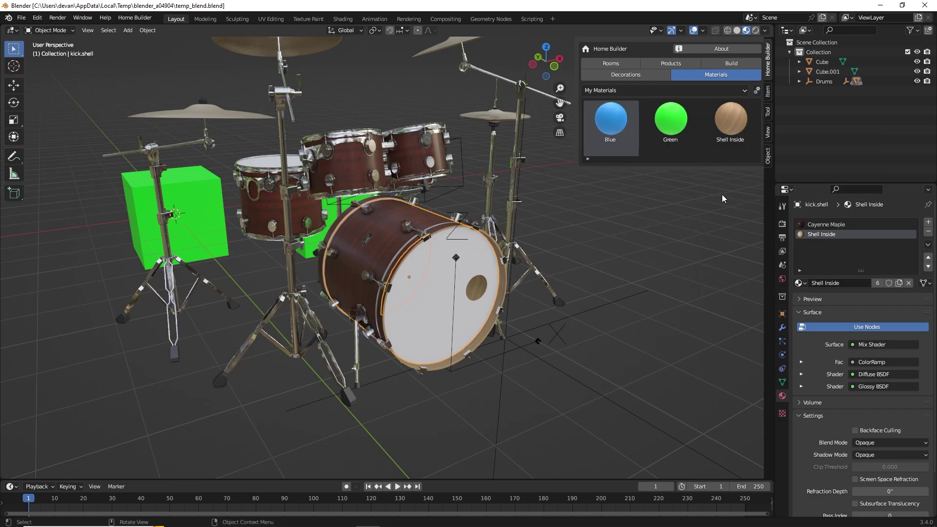
- Return to the Music Equipment decorations and place the Marshall Amp 1960 beside the drum kit
scroll(603, 203, "down", 3)
middle_click_drag(603, 203, 646, 109, "shift")
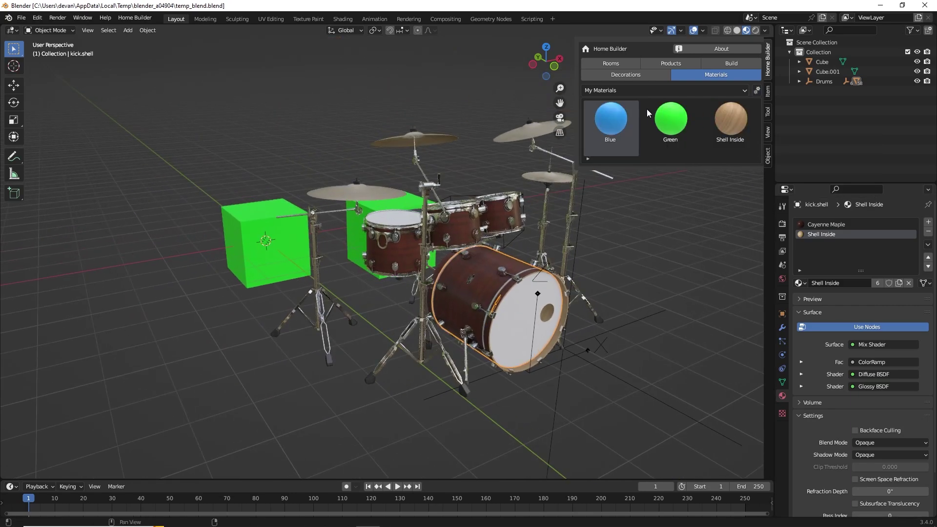
left_click(646, 92)
left_click(650, 76)
left_click(684, 75)
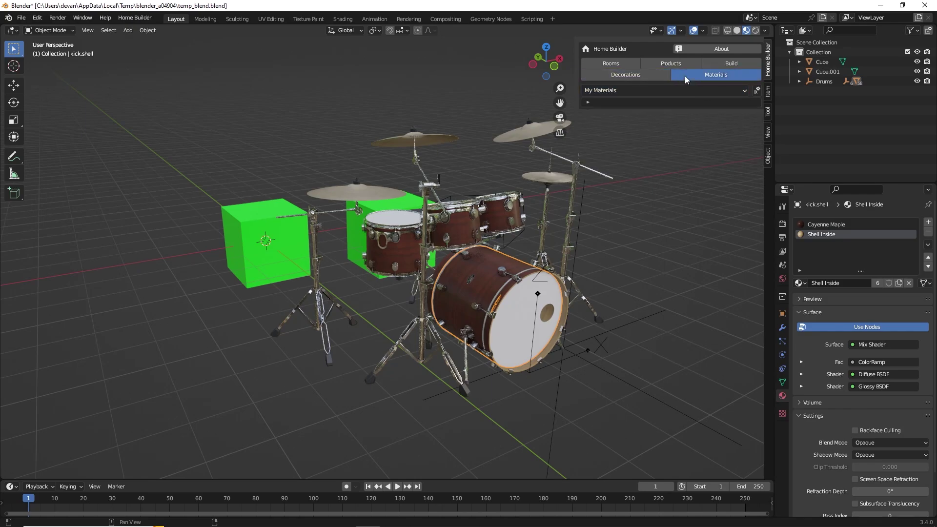
left_click(653, 74)
scroll(552, 225, "down", 3)
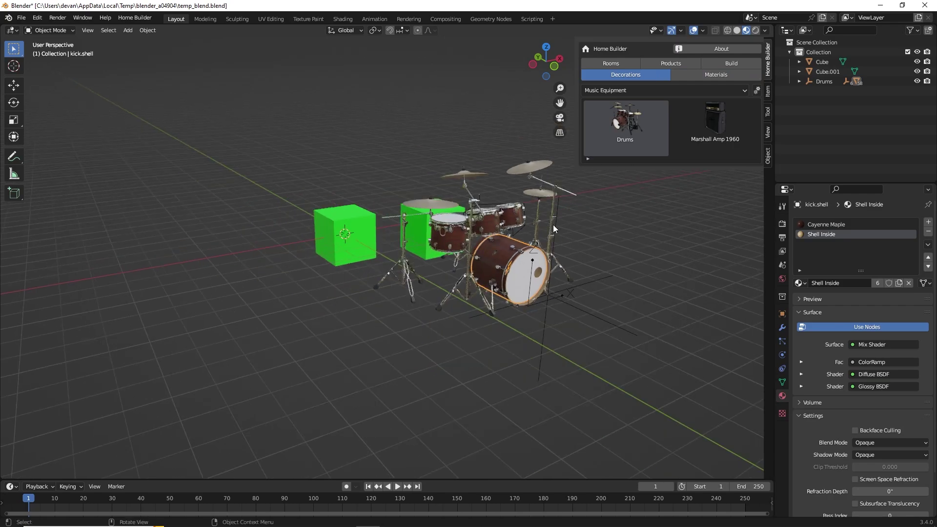
middle_click_drag(552, 224, 487, 215, "shift")
left_click(714, 117)
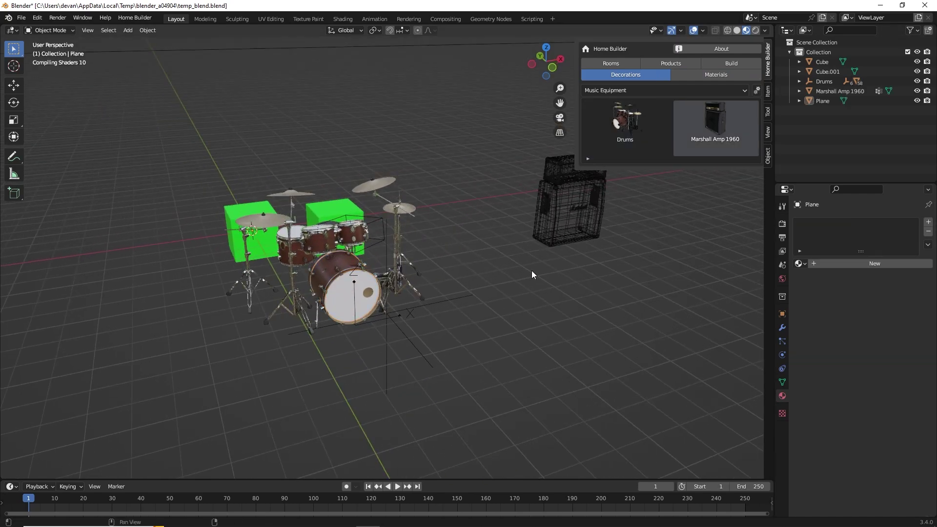
left_click(500, 286)
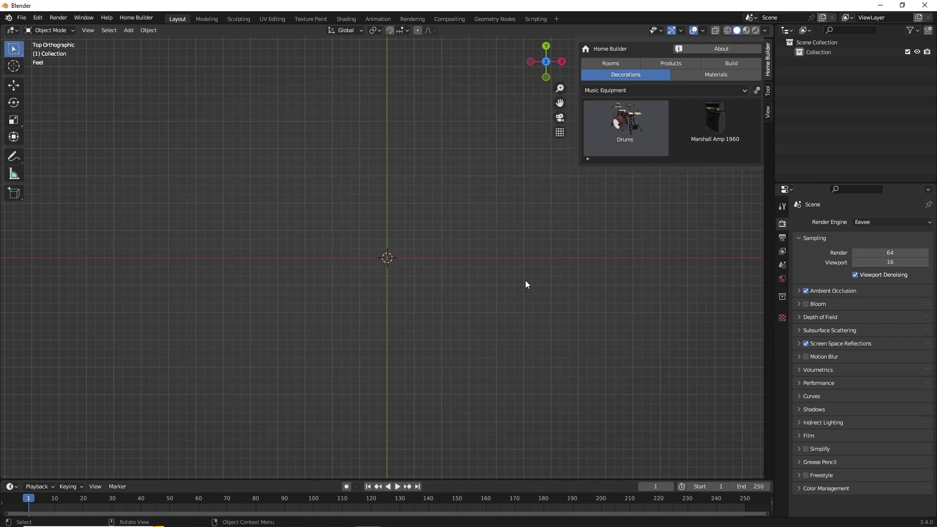
- Show the installed Home Builder libraries and list all the built-in libraries
left_click(712, 48)
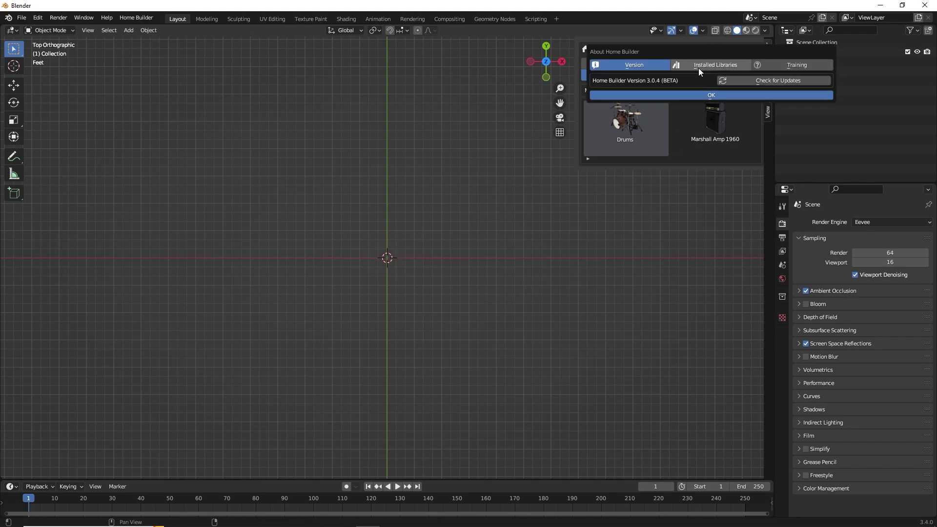
left_click(714, 65)
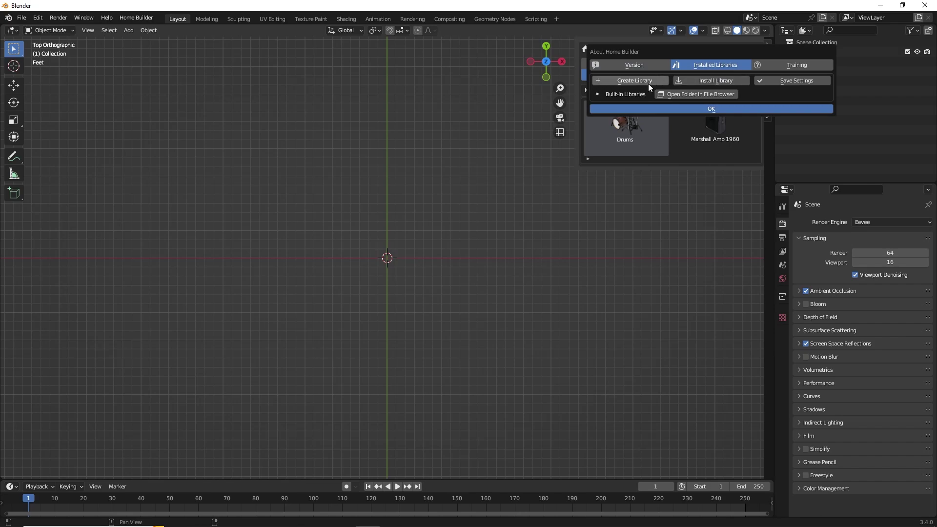
left_click(597, 93)
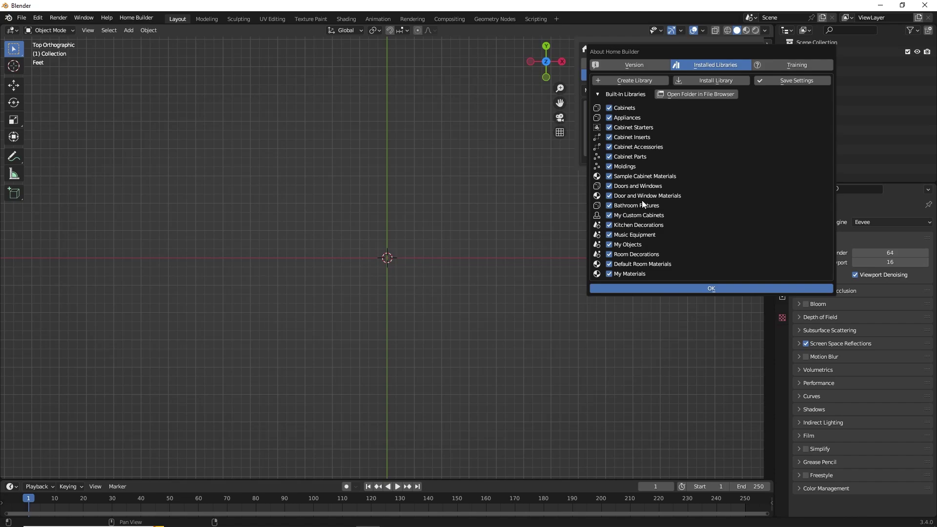
- Create an external library pack named My Assets from Music Equipment, My Objects and My Materials in the HomeBuilderAssetPacks folder
left_click(629, 80)
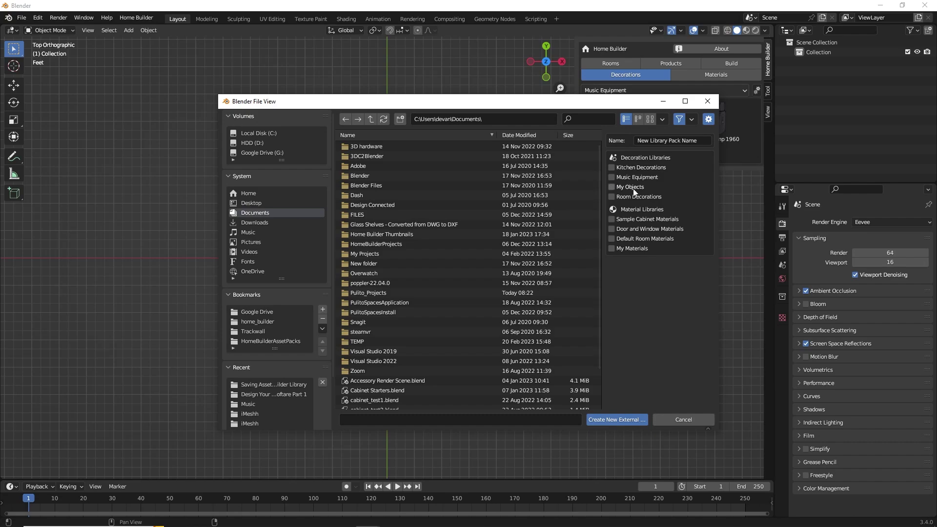
left_click(611, 187)
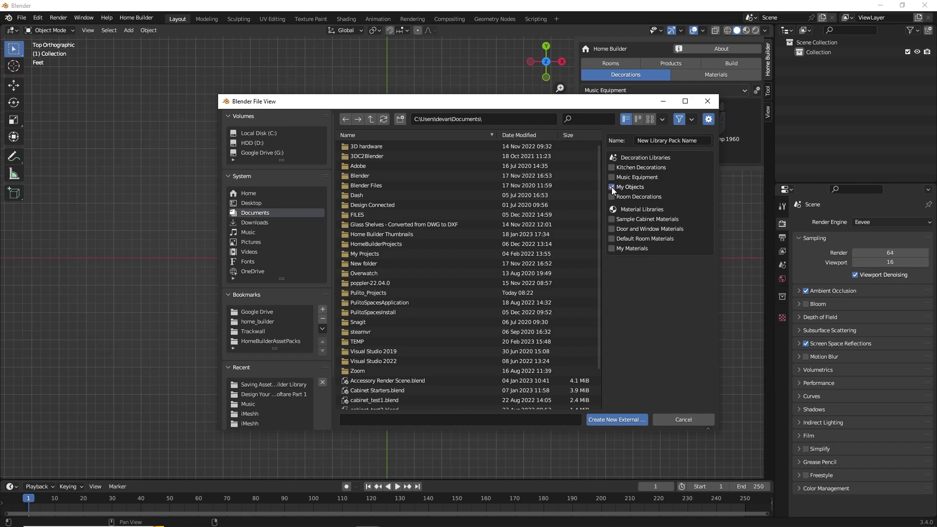
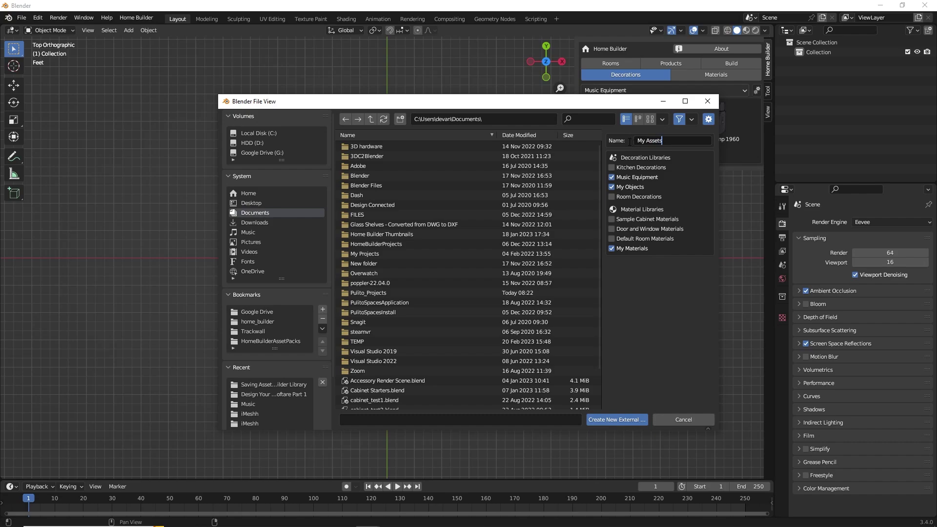
key("Return")
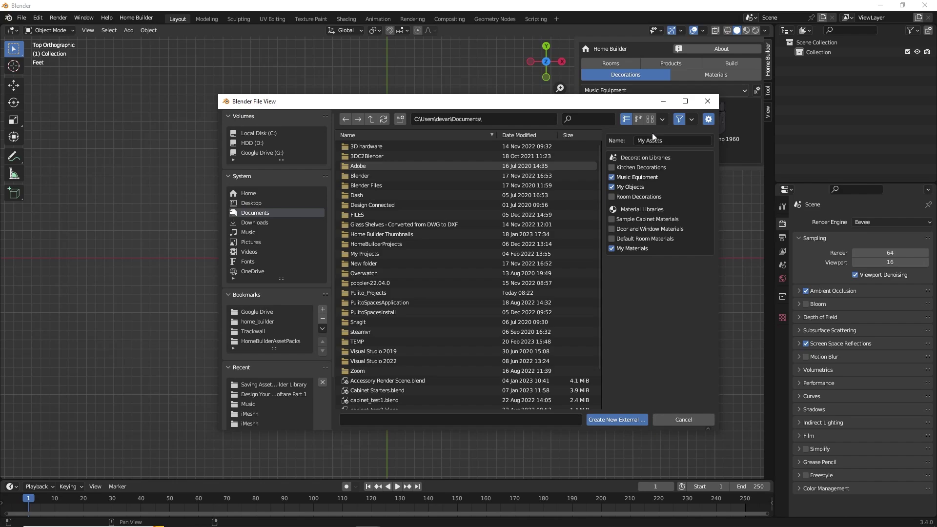
left_click(262, 341)
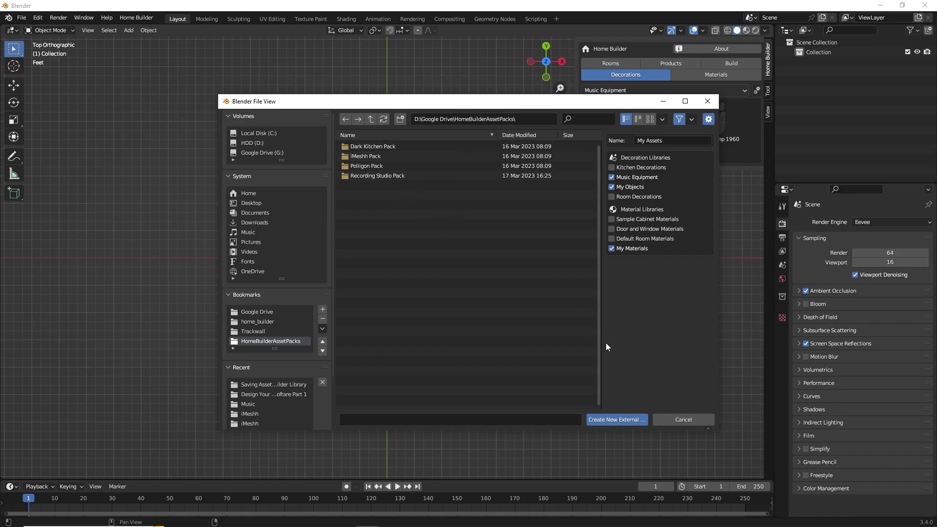
left_click(615, 418)
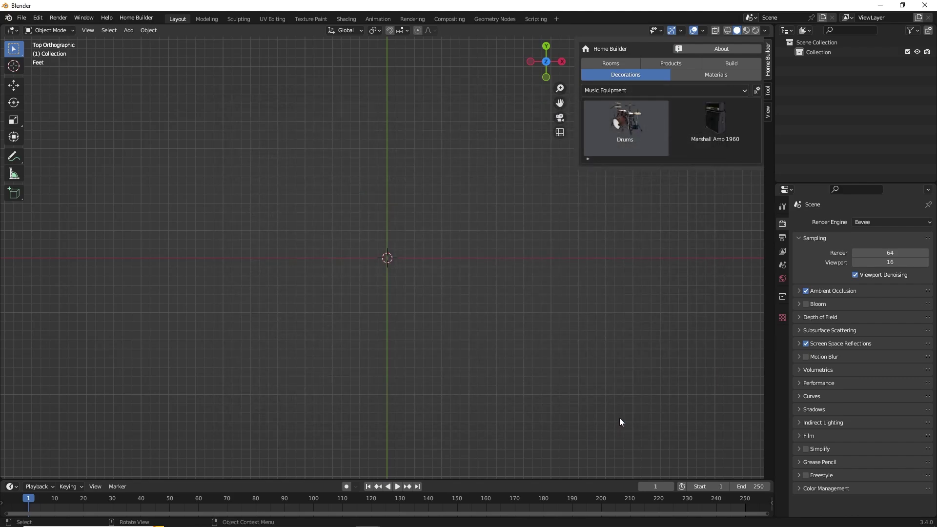
- Inspect the My Assets pack's asset type breakdown and folder path in the installed libraries
left_click(693, 48)
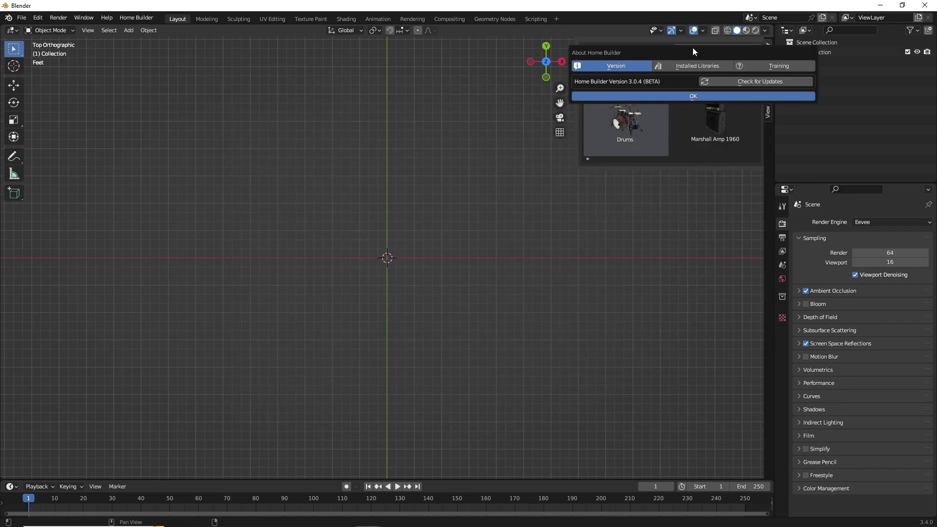
left_click(683, 70)
left_click(580, 95)
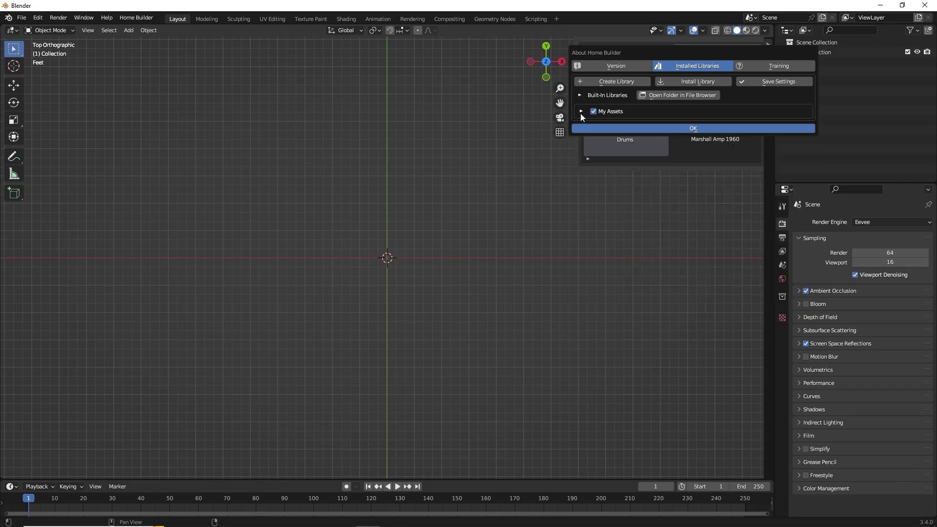
left_click(581, 112)
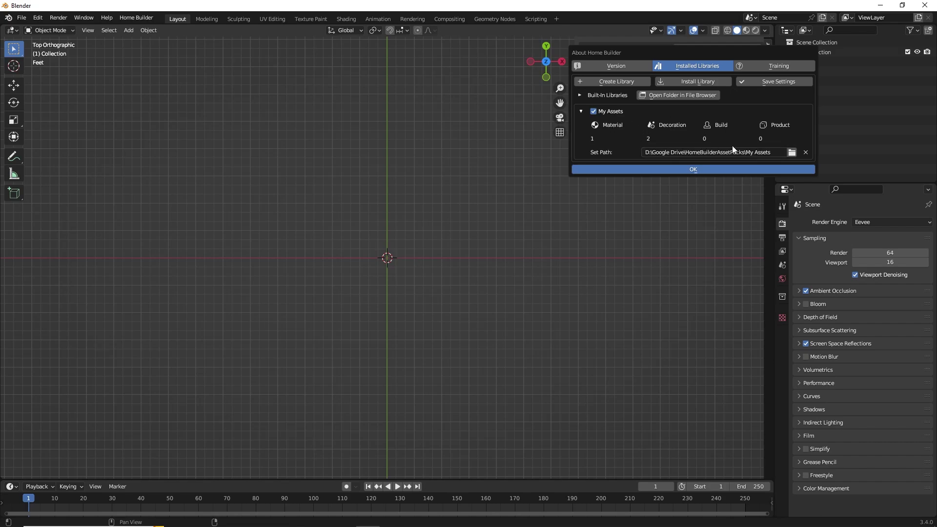
left_click(509, 170)
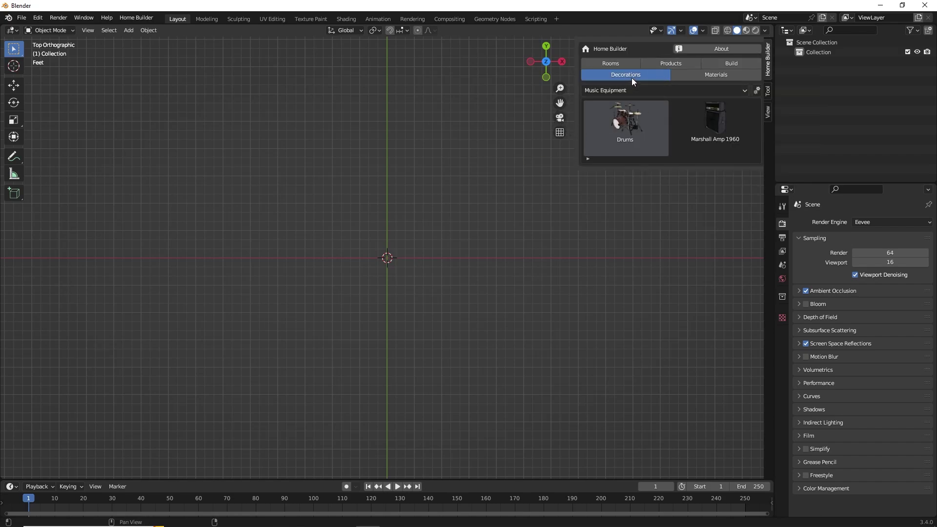
- Save the installed library settings and list the available decoration categories
left_click(699, 49)
left_click(732, 66)
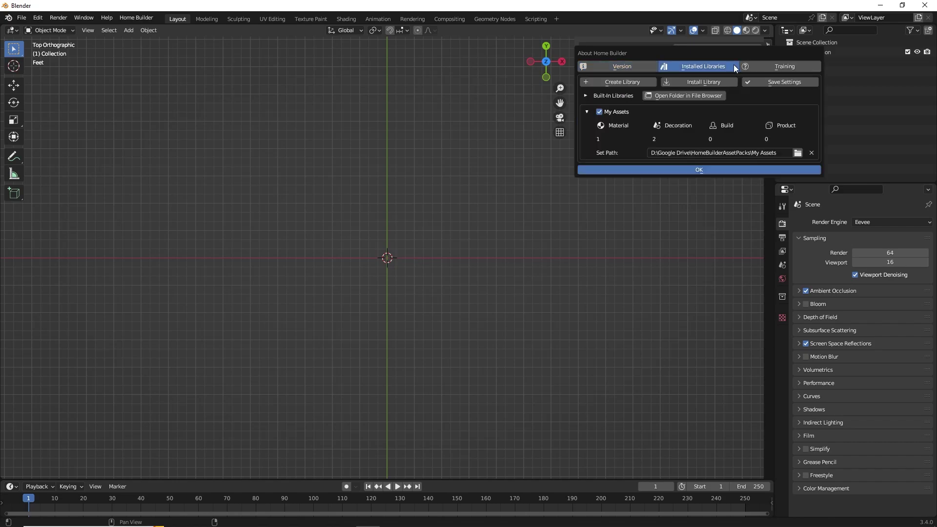
left_click(773, 82)
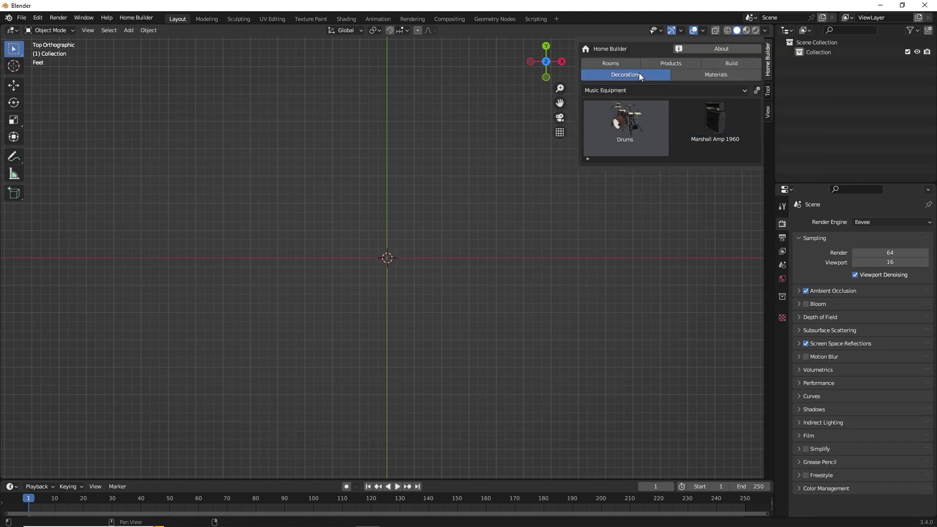
left_click(619, 90)
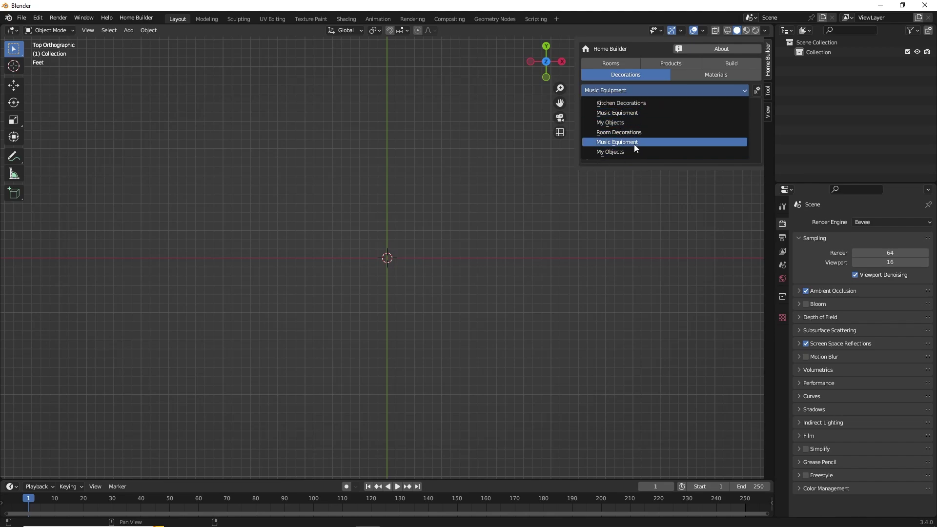
- Open the built-in libraries' assets folder in the file browser and delete Music Equipment and My Objects from decorations
left_click(692, 47)
left_click(679, 65)
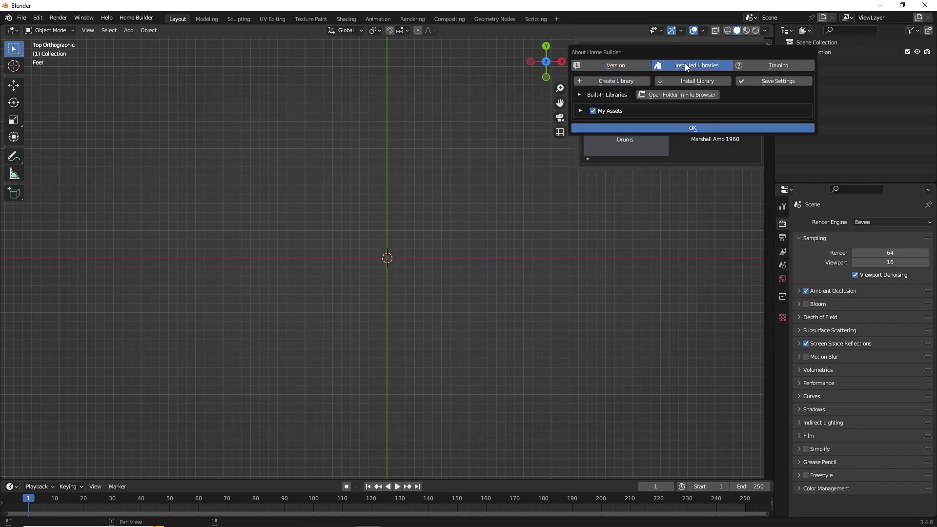
left_click(672, 95)
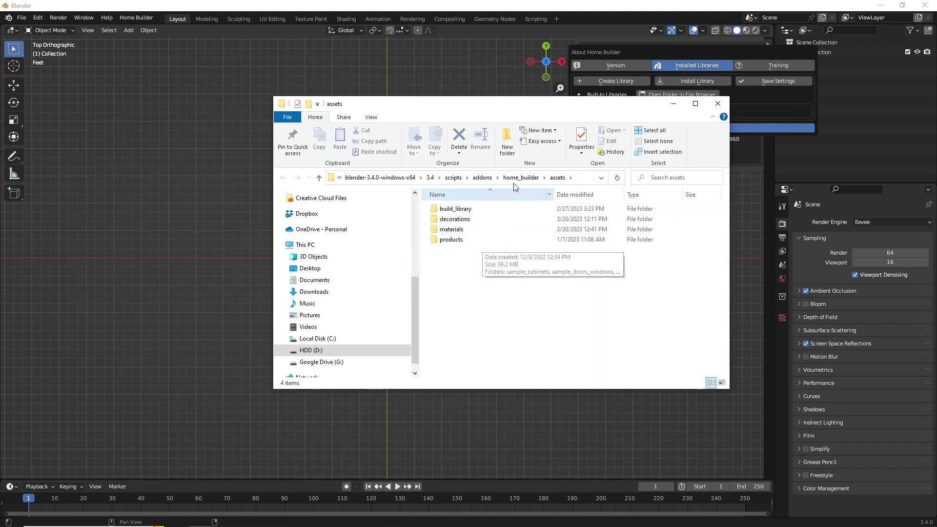
double_click(463, 222)
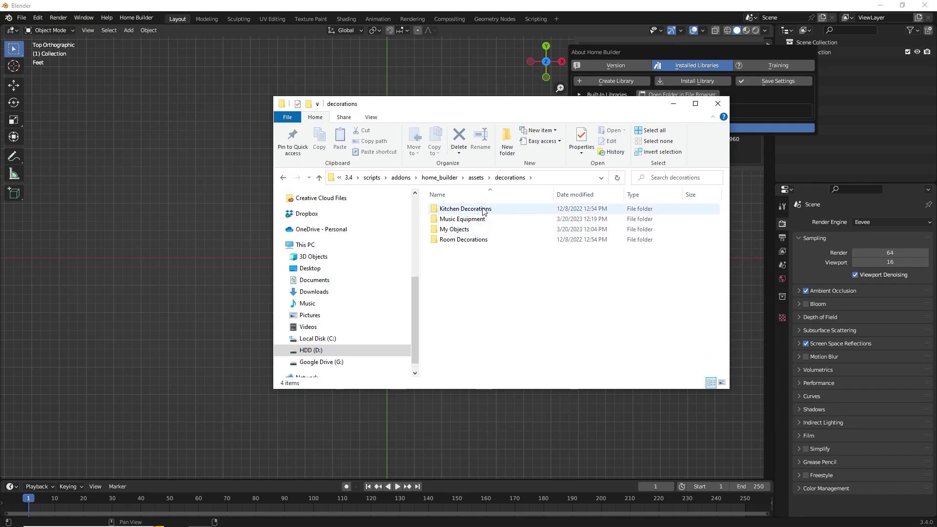
left_click(471, 219)
left_click(459, 229, "shift")
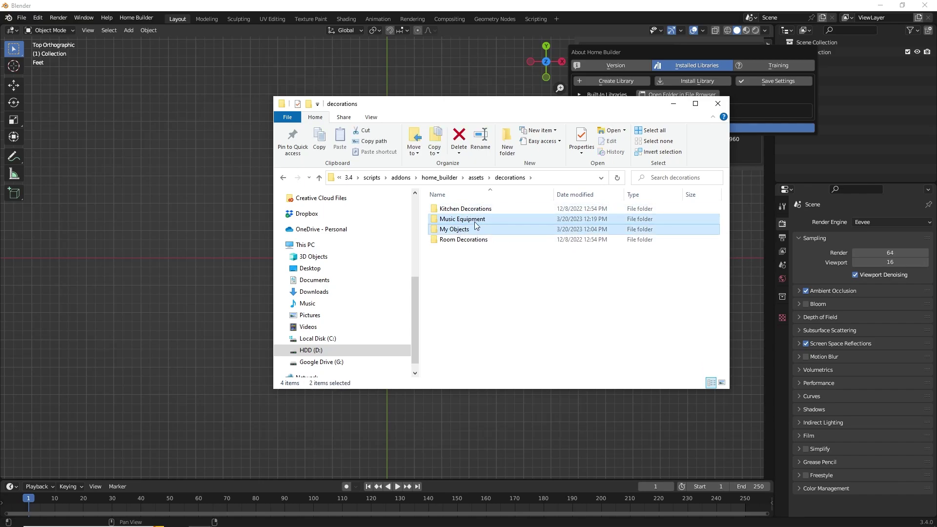
key("Delete")
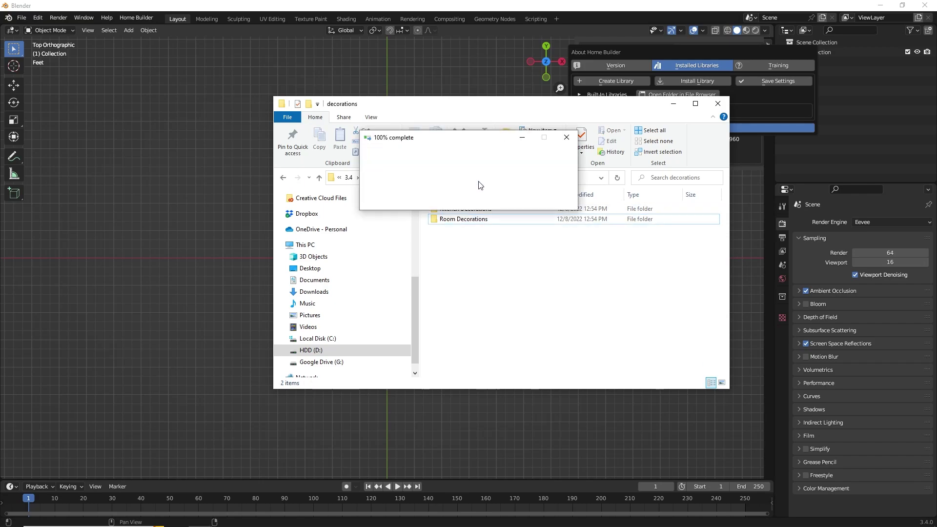
- Delete the My Materials folder from the built-in materials assets folder
left_click(476, 177)
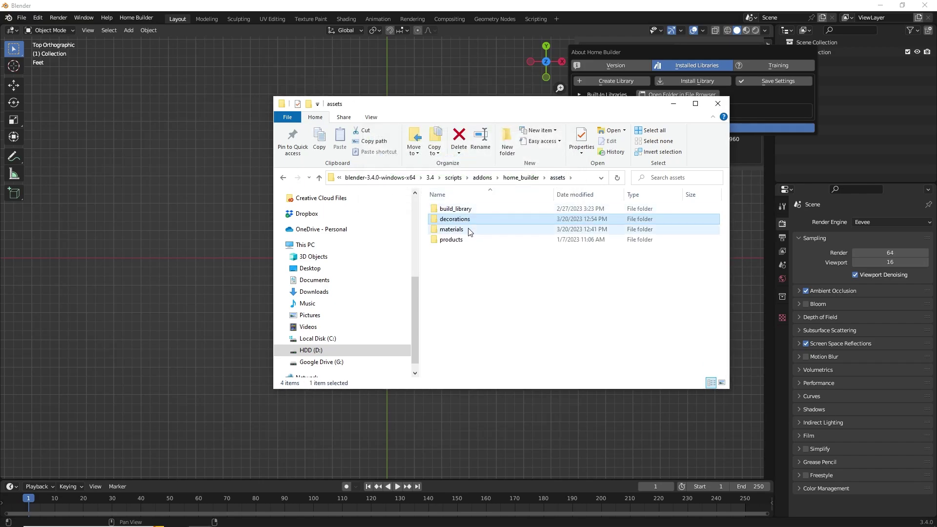
double_click(471, 229)
left_click(480, 219)
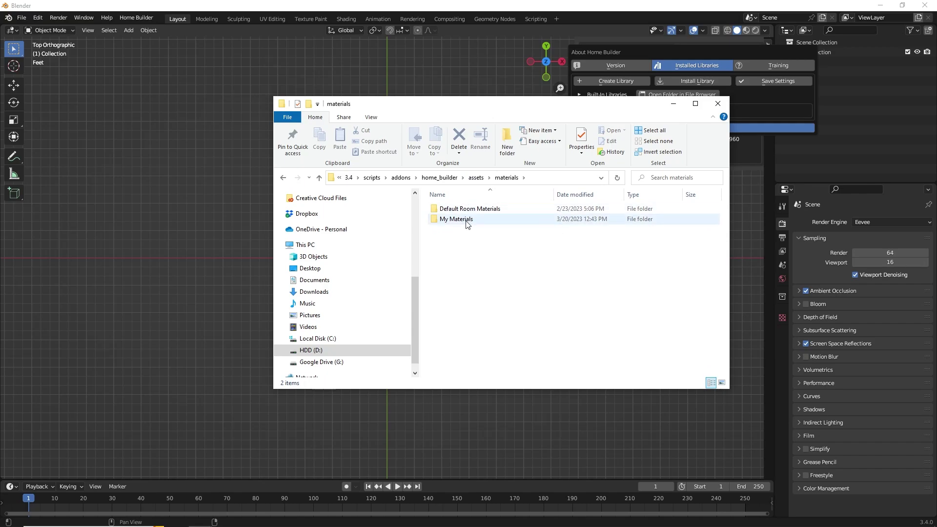
key("Delete")
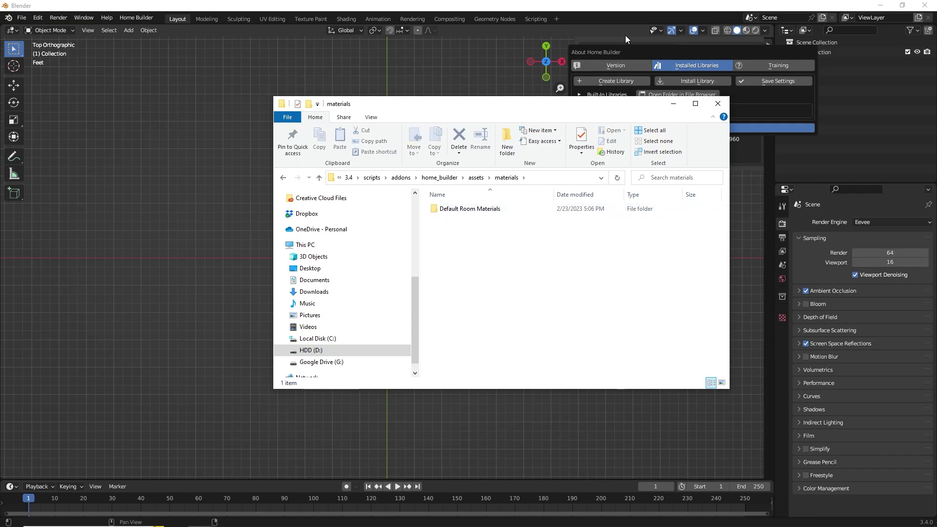
- Return to Blender and review the installed libraries and the decoration categories
left_click(665, 52)
left_click(686, 71)
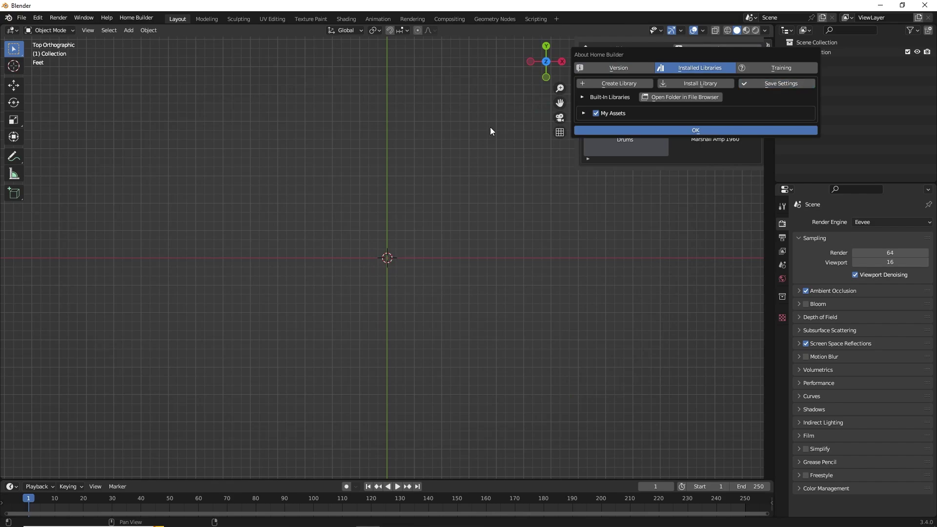
left_click(628, 91)
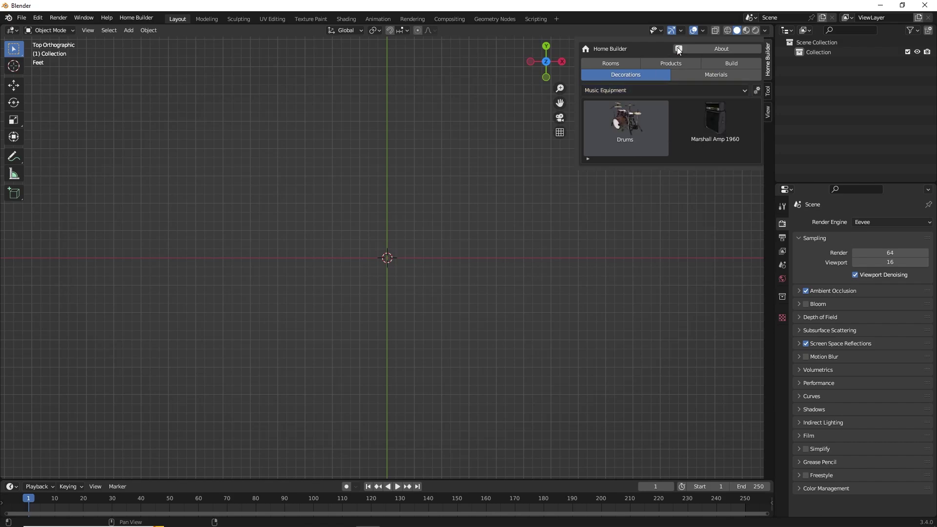
- Install the iMeshh Pack folder from HomeBuilderAssetPacks as an external library
left_click(693, 48)
left_click(681, 65)
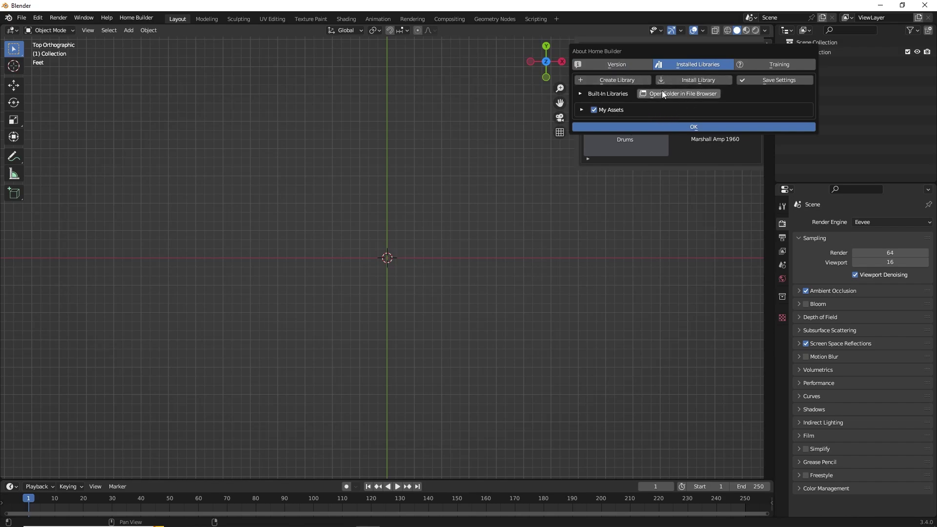
left_click(697, 78)
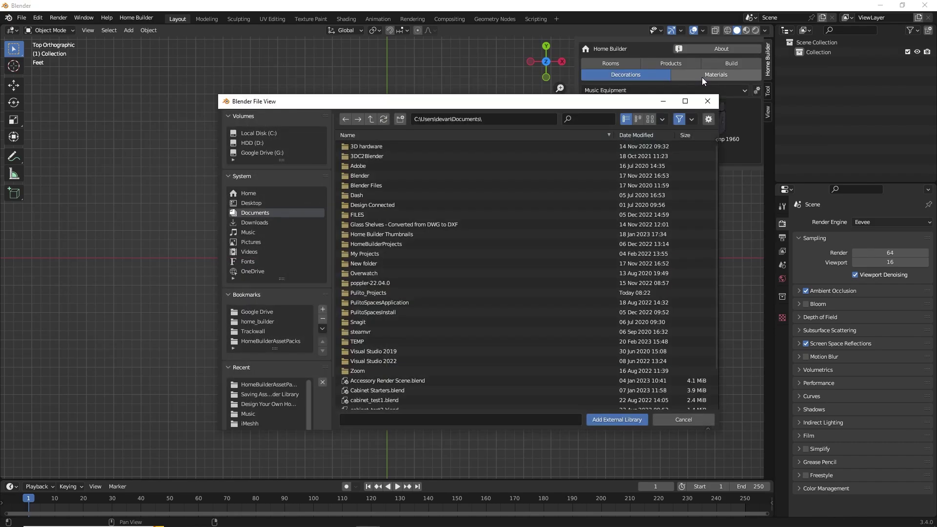
left_click(274, 341)
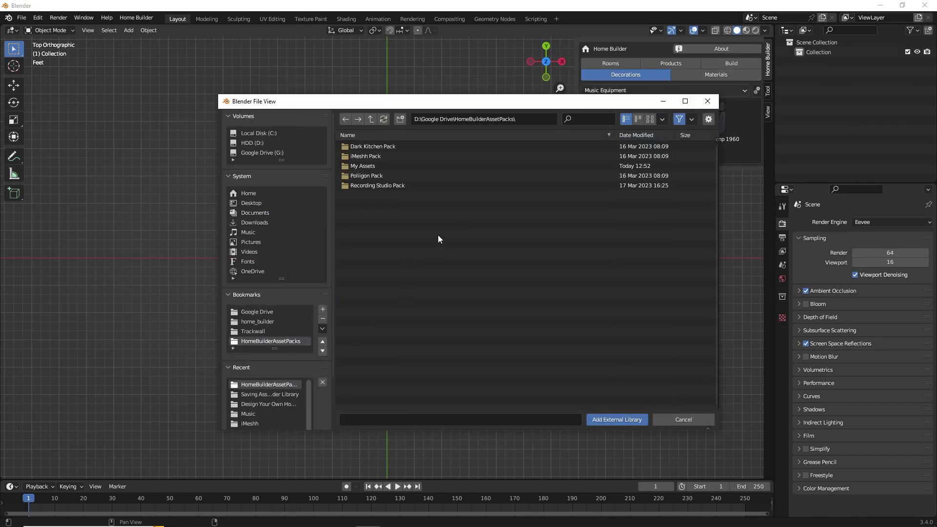
left_click(365, 156)
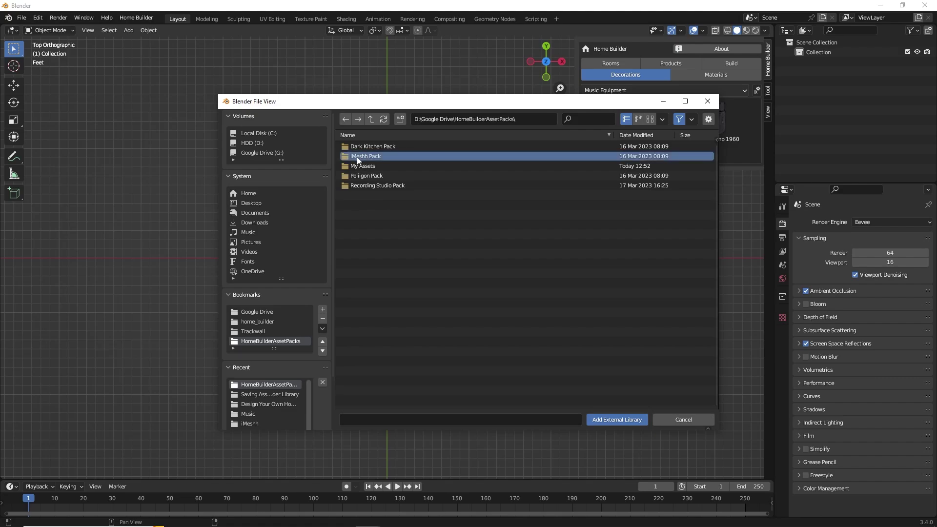
left_click(615, 419)
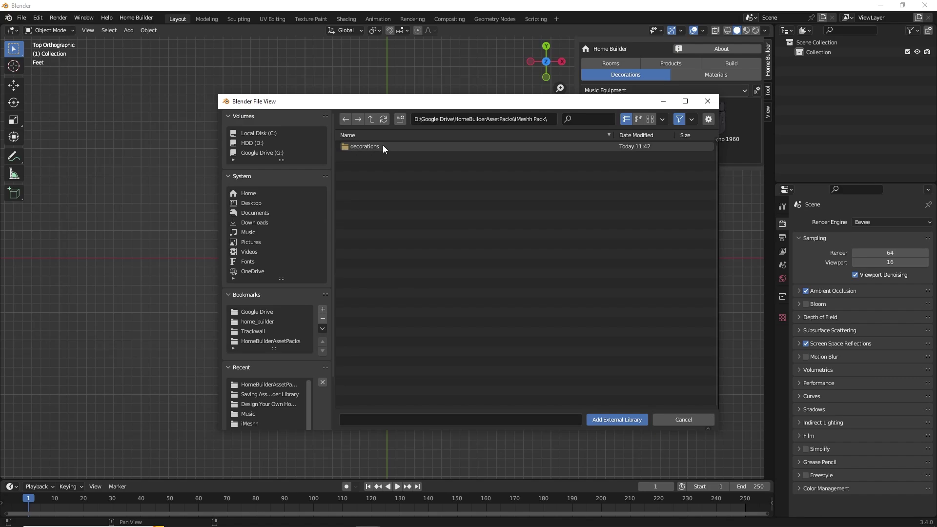
left_click(618, 421)
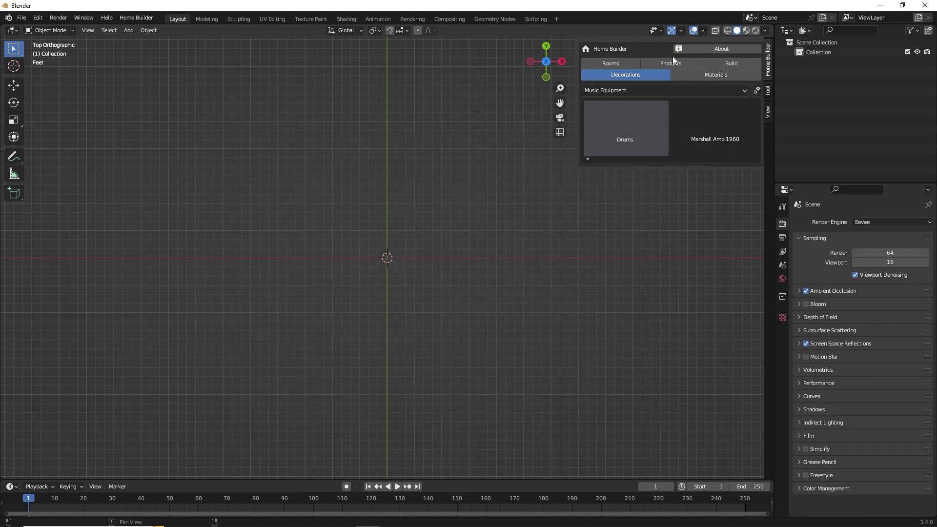
- Install the Poliigon Pack folder from HomeBuilderAssetPacks as an external library and check the installed libraries list
left_click(688, 51)
left_click(700, 63)
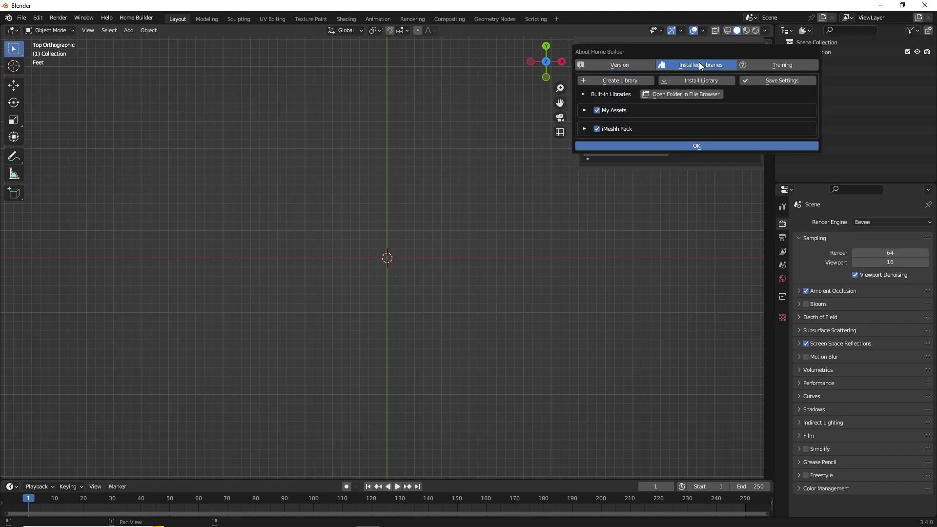
left_click(688, 81)
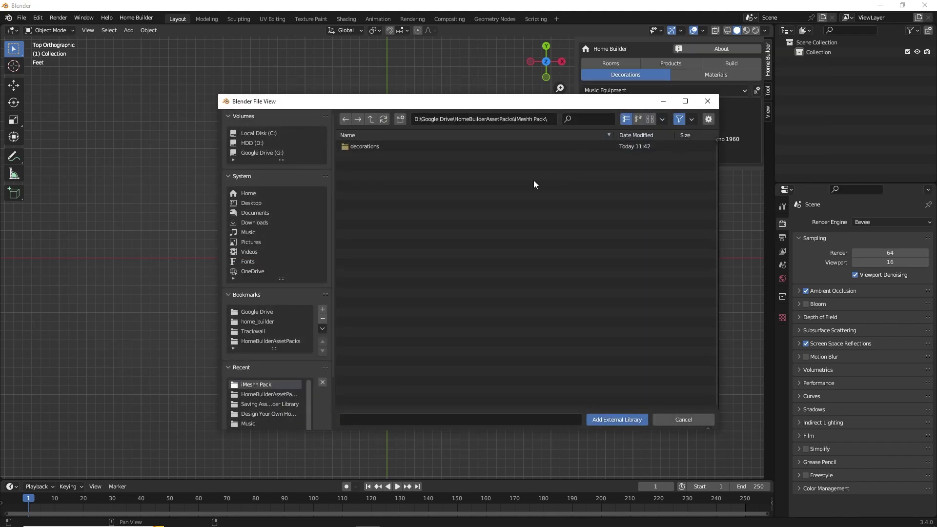
left_click(372, 118)
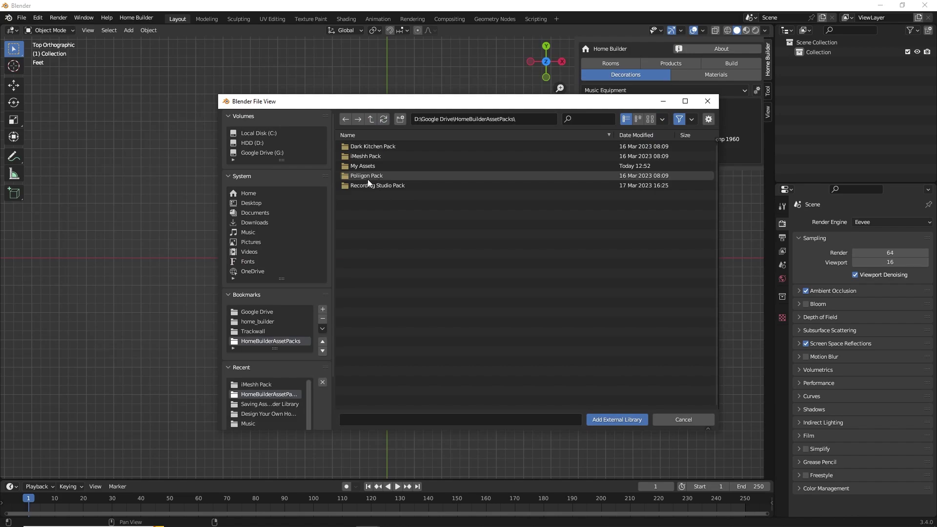
double_click(369, 176)
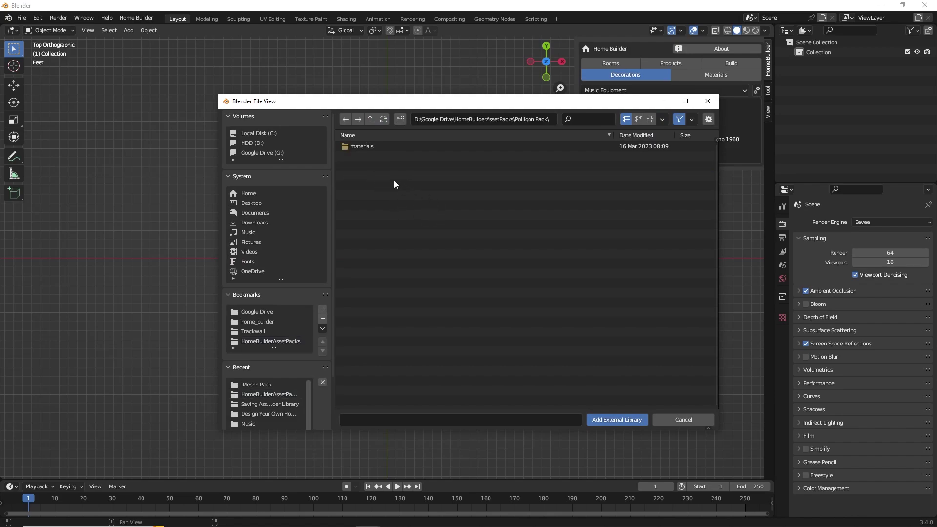
left_click(628, 418)
left_click(707, 48)
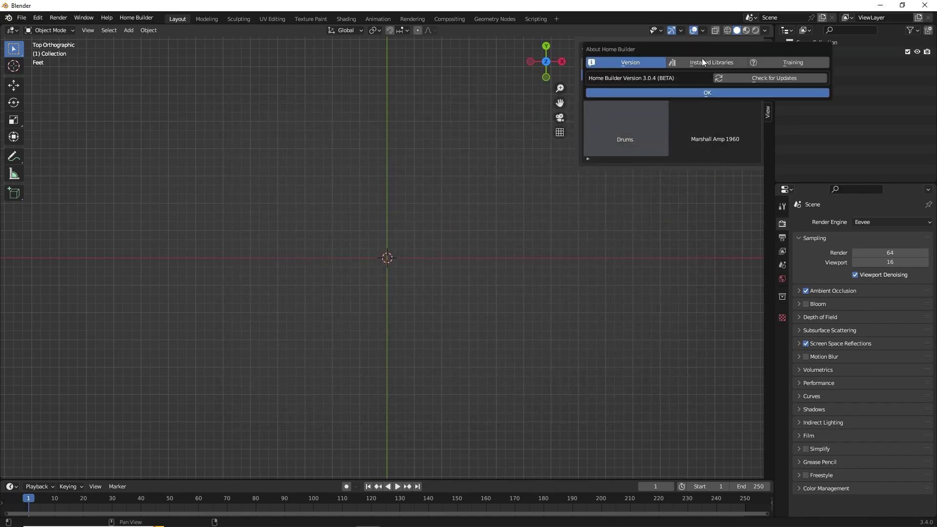
left_click(703, 62)
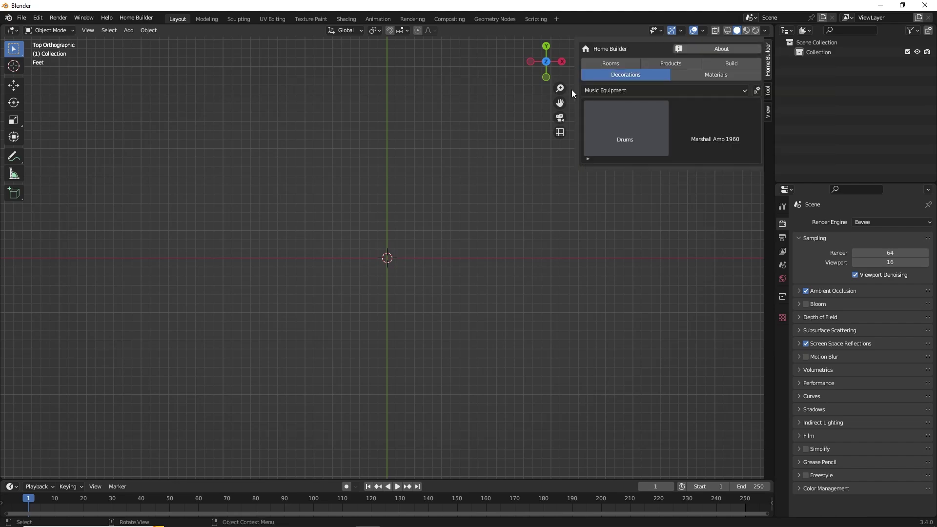
- Browse the Poliigon Marble, Metal, Plaster and Tile categories in the materials library
left_click(714, 72)
left_click(648, 90)
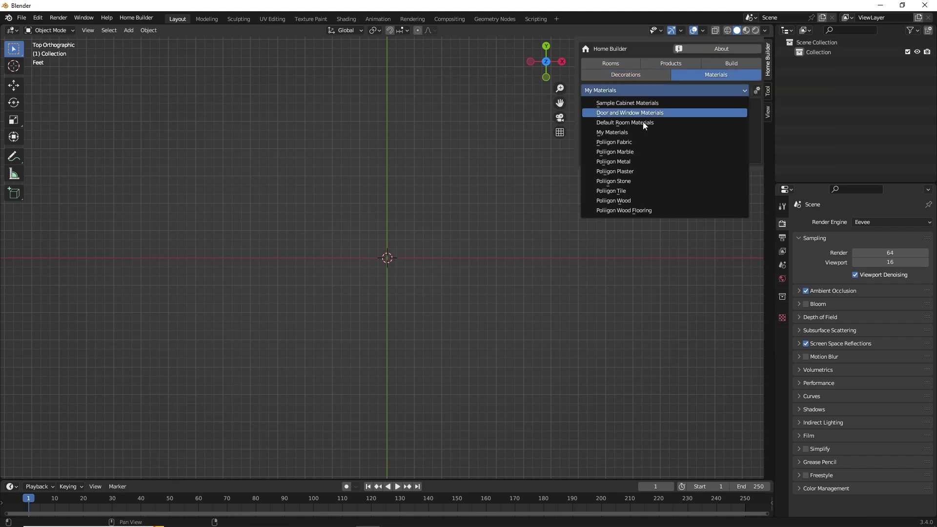
left_click(640, 153)
left_click(651, 92)
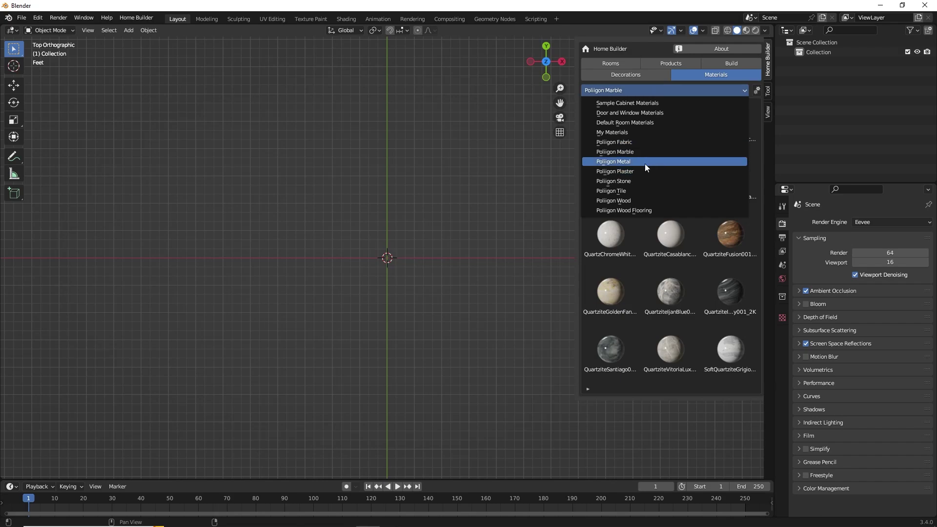
left_click(645, 163)
left_click(652, 92)
left_click(642, 169)
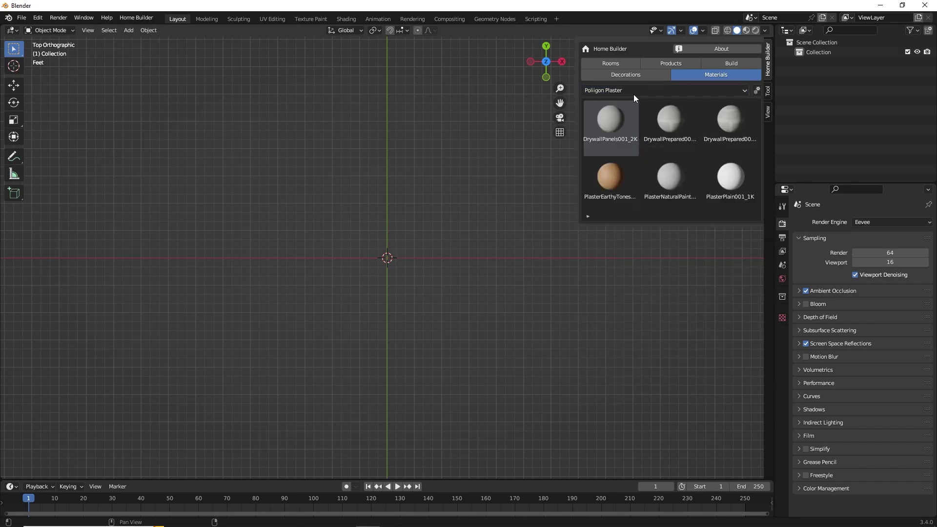
left_click(633, 93)
left_click(632, 188)
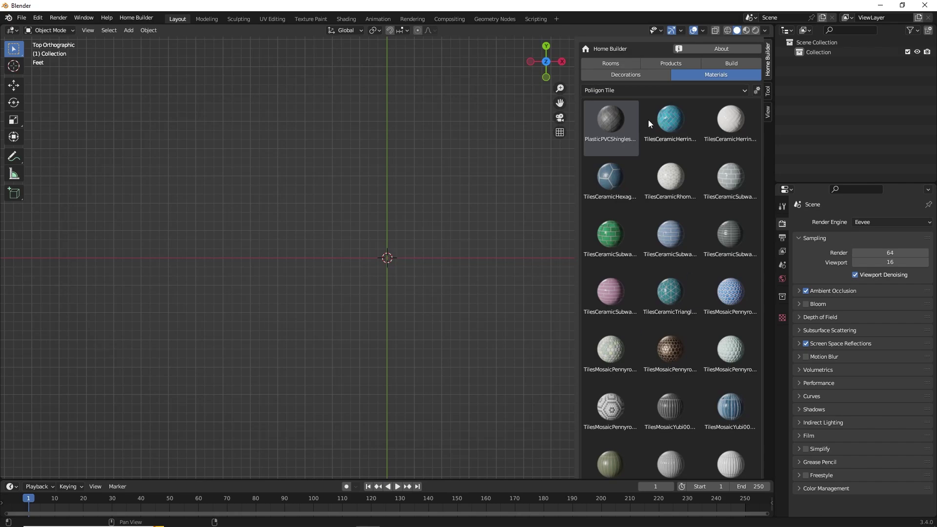